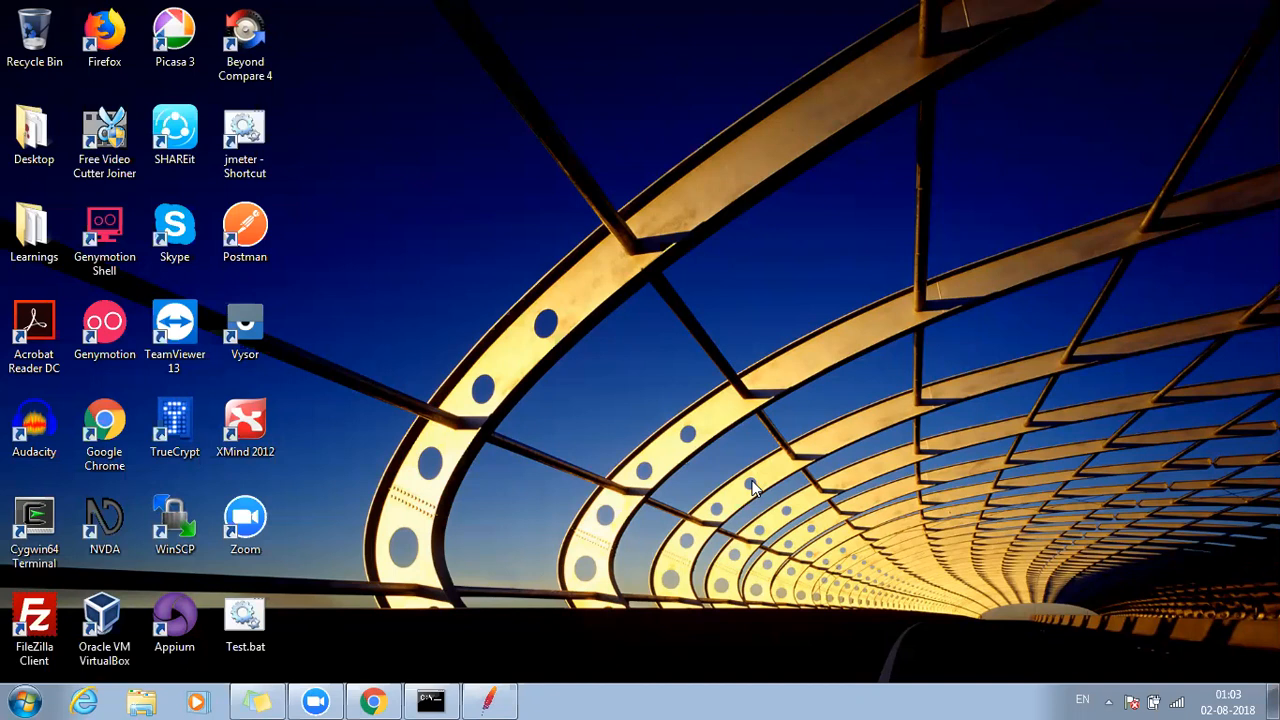
- Switch to Apache JMeter and open the LoopController.jmx test plan from the bin folder
click(490, 699)
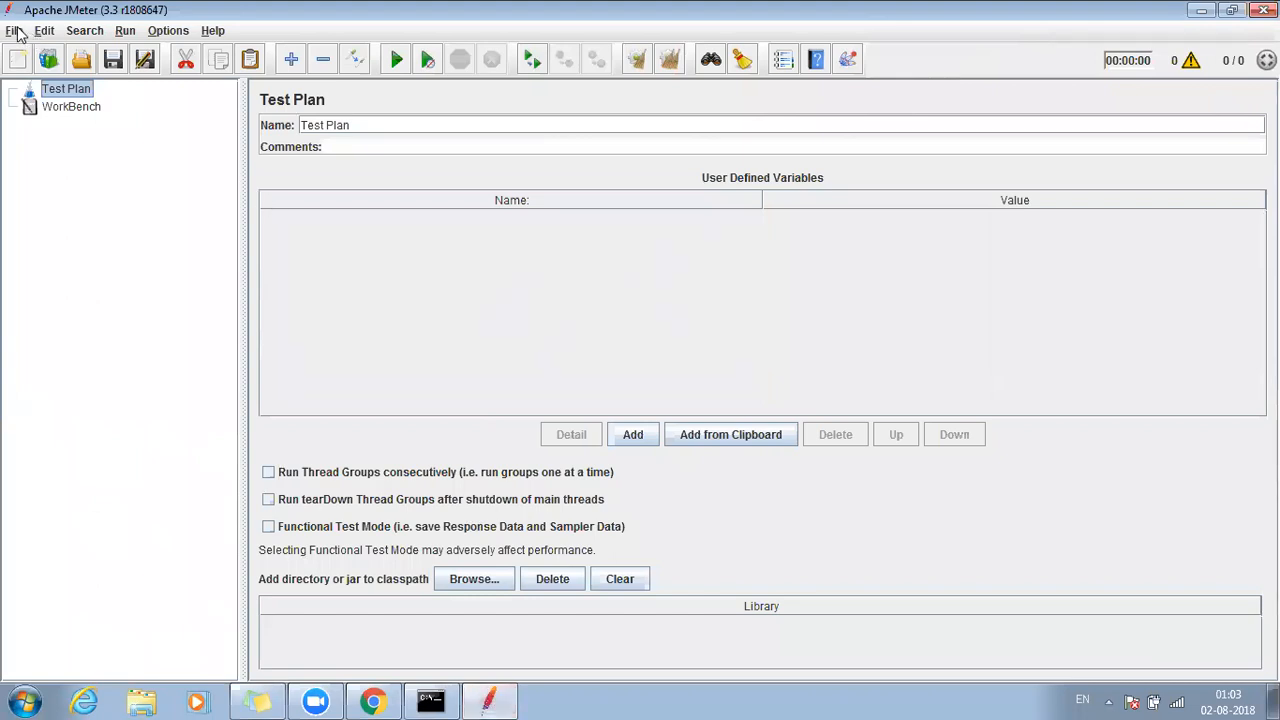
click(14, 31)
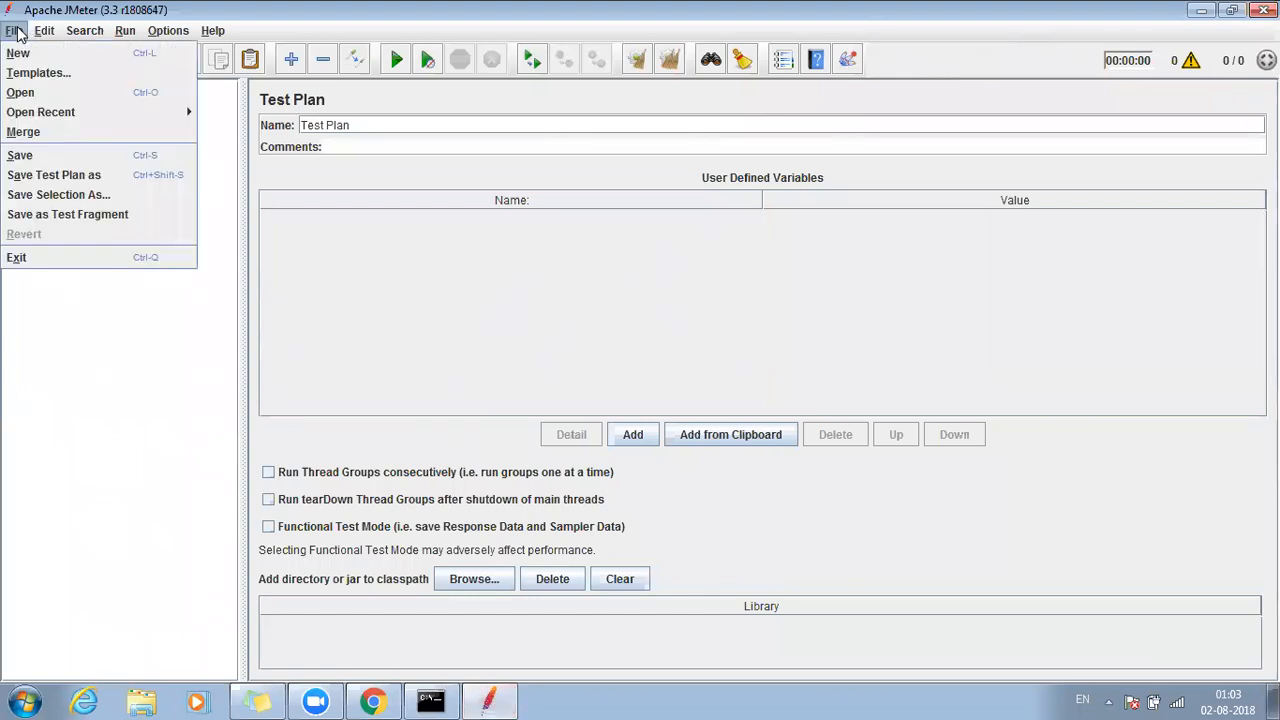
click(22, 93)
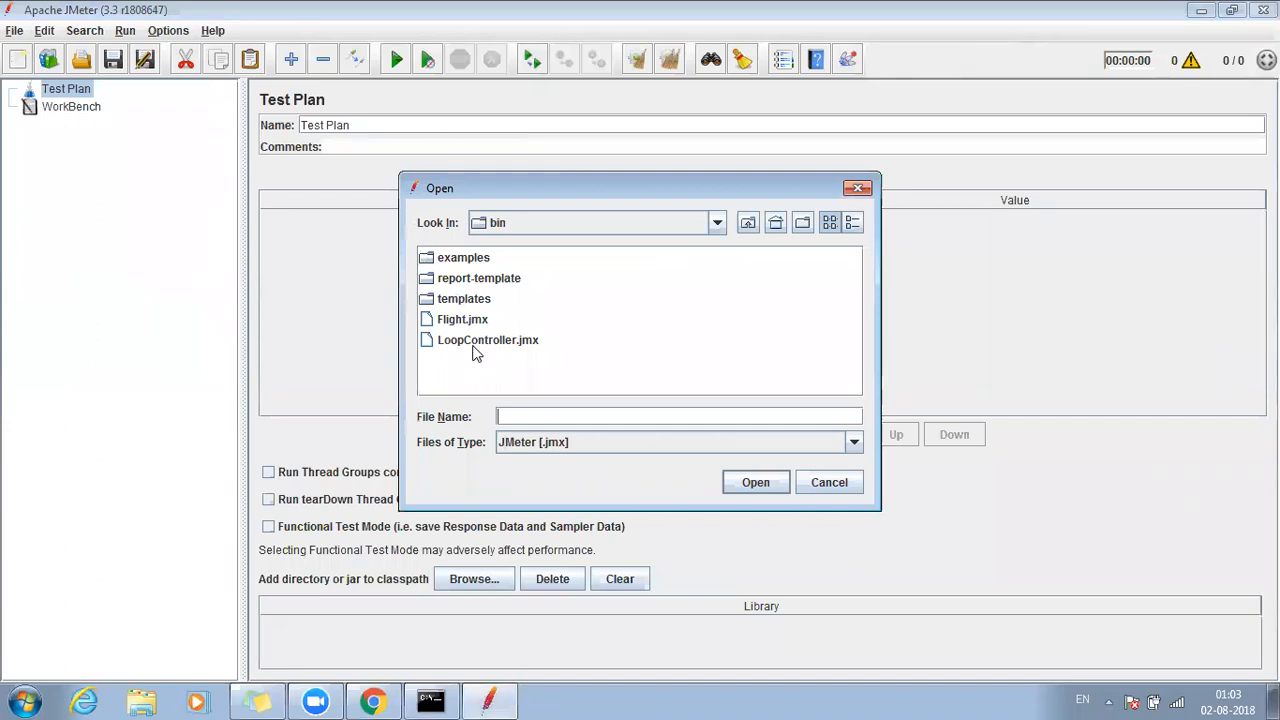
click(475, 349)
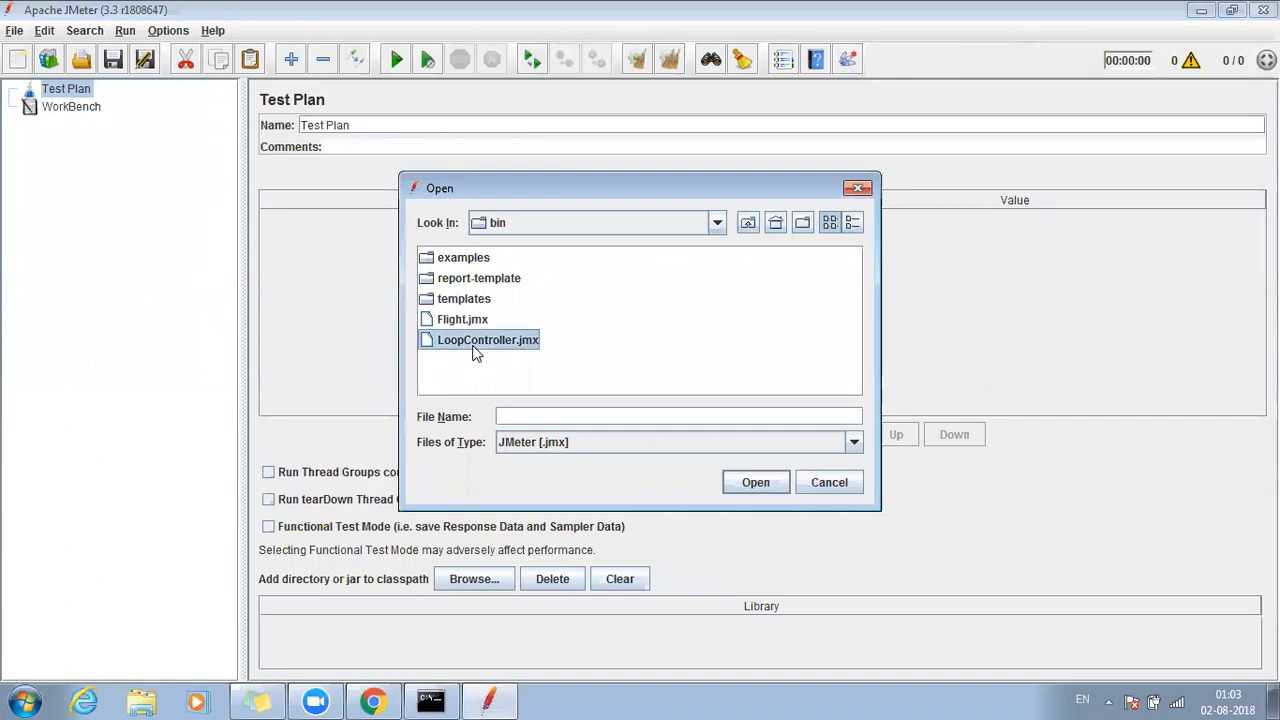
click(752, 483)
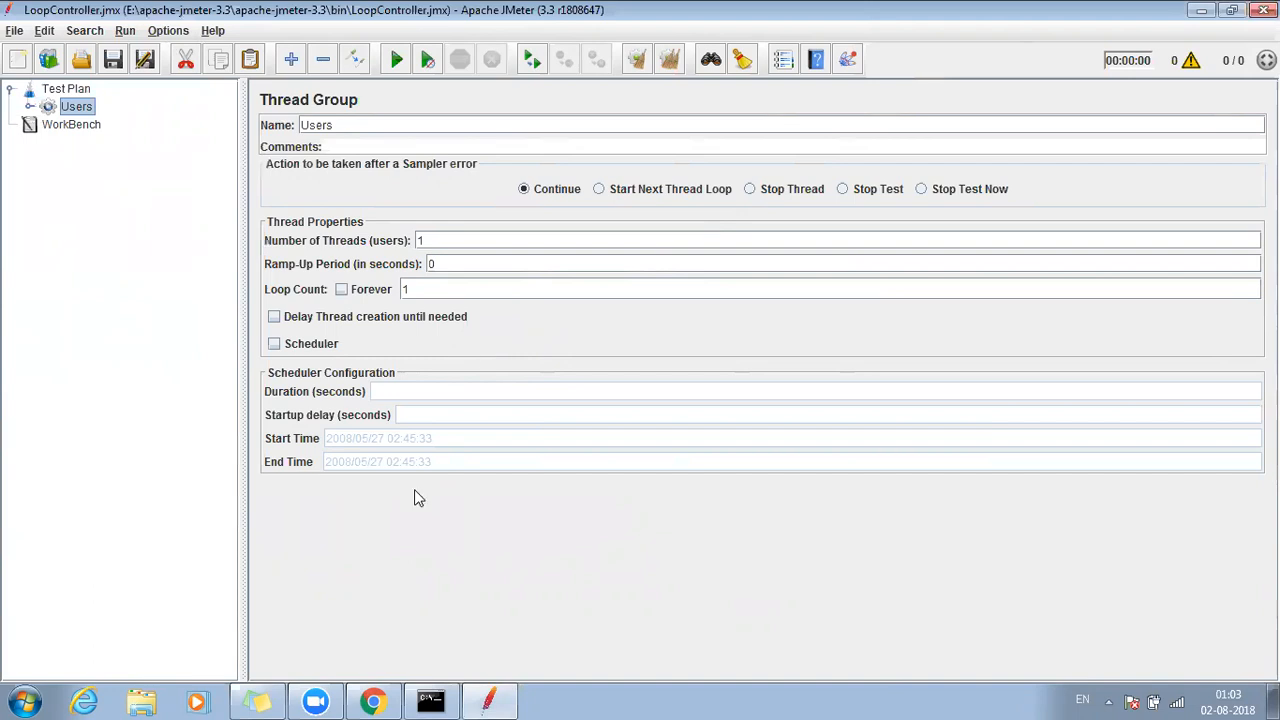
- Switch to Chrome, view the bookmarked Travelet blog and its Sparky's At The Lulu Mall post, and return to JMeter
click(372, 702)
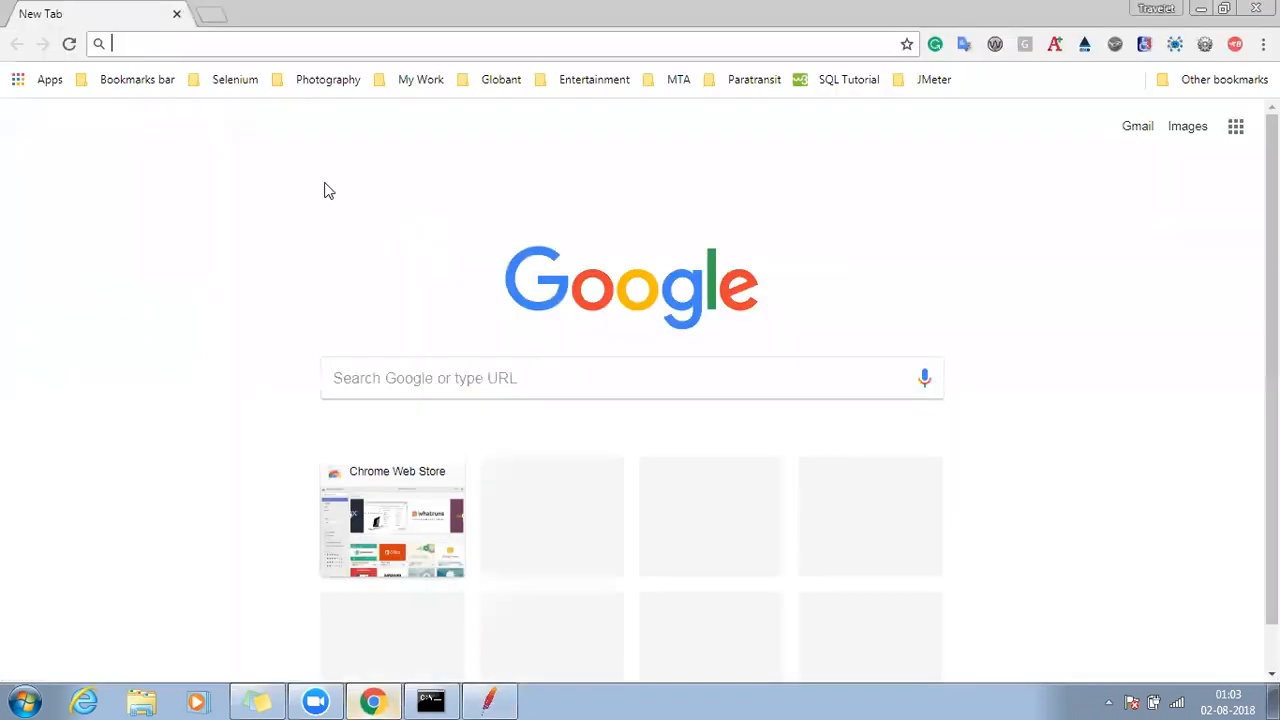
click(421, 80)
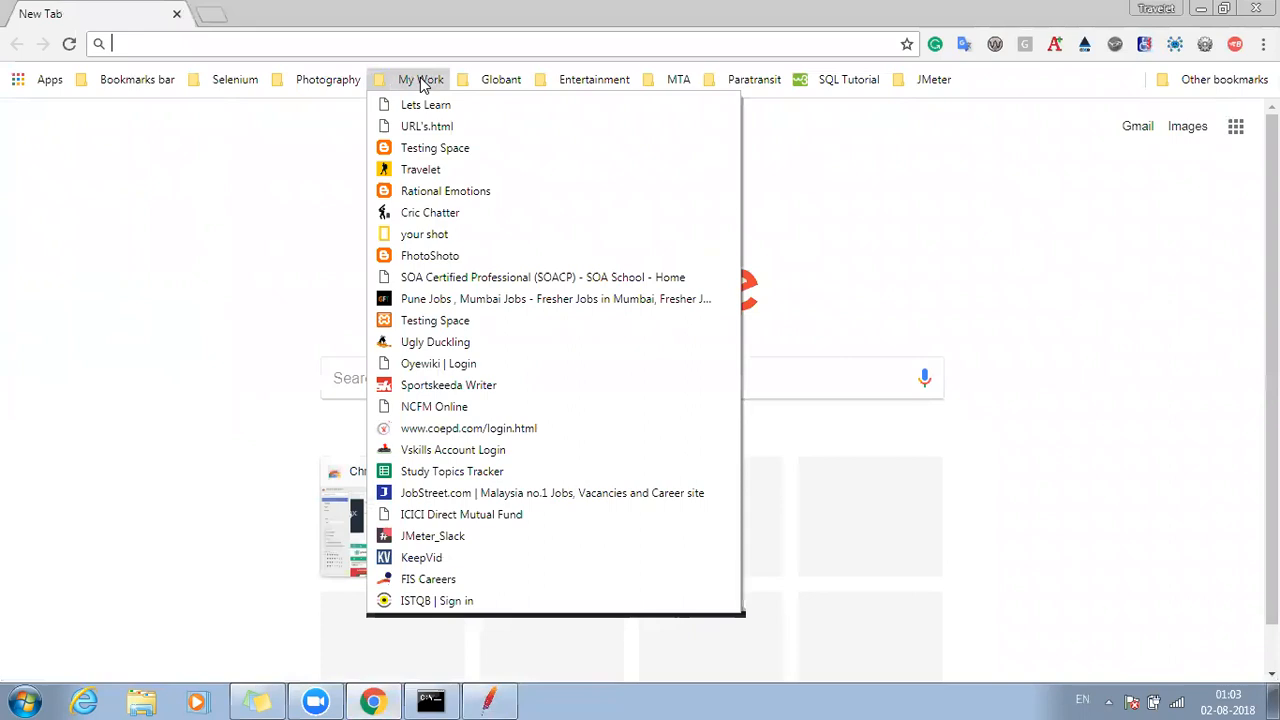
click(413, 172)
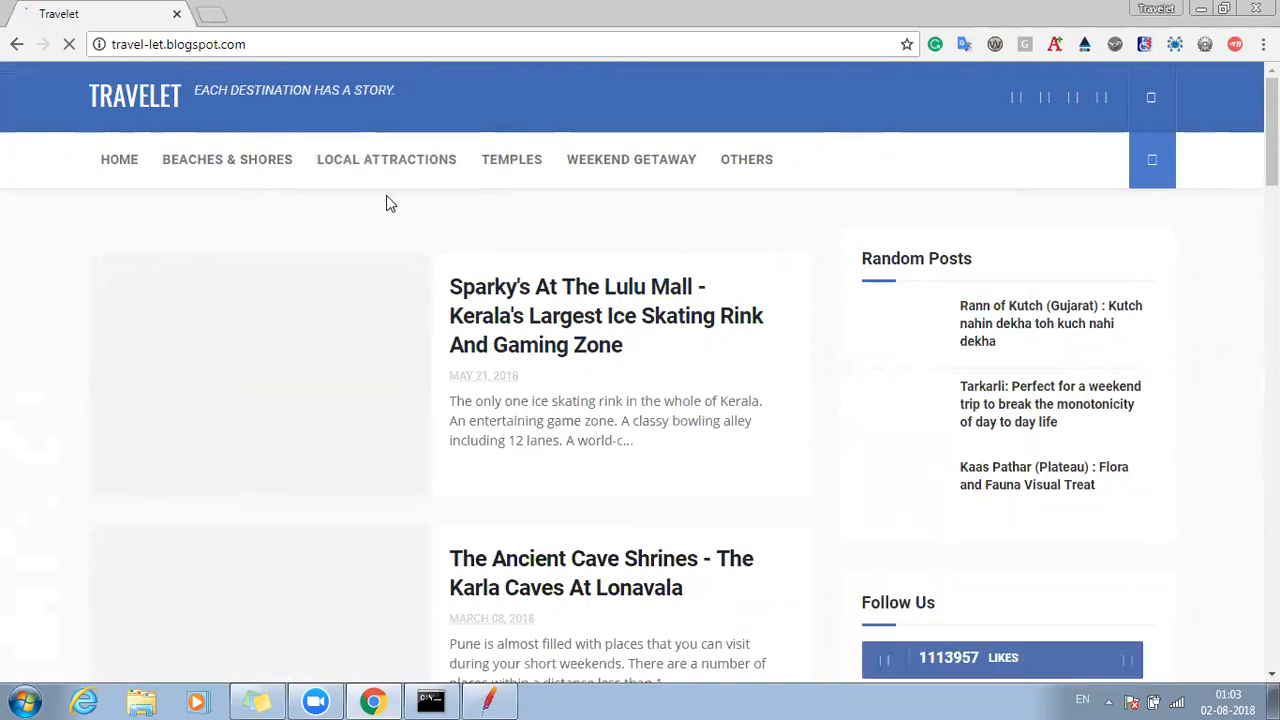
click(508, 300)
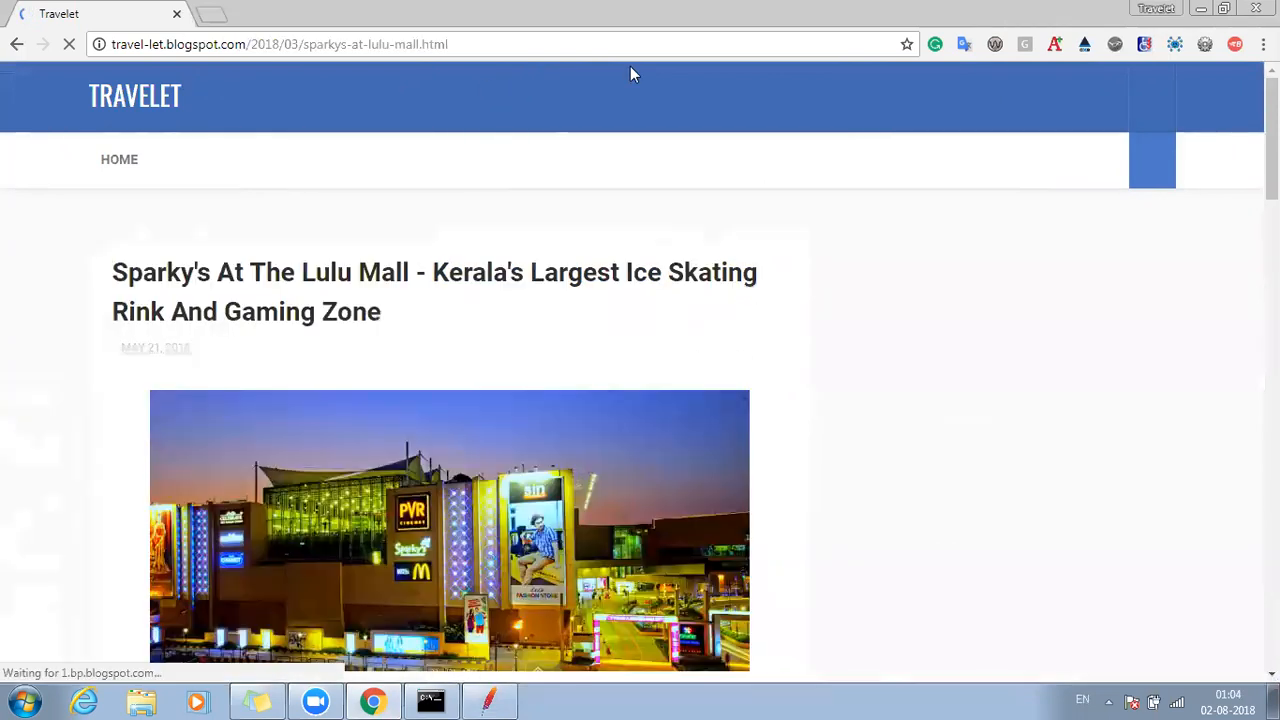
click(1192, 10)
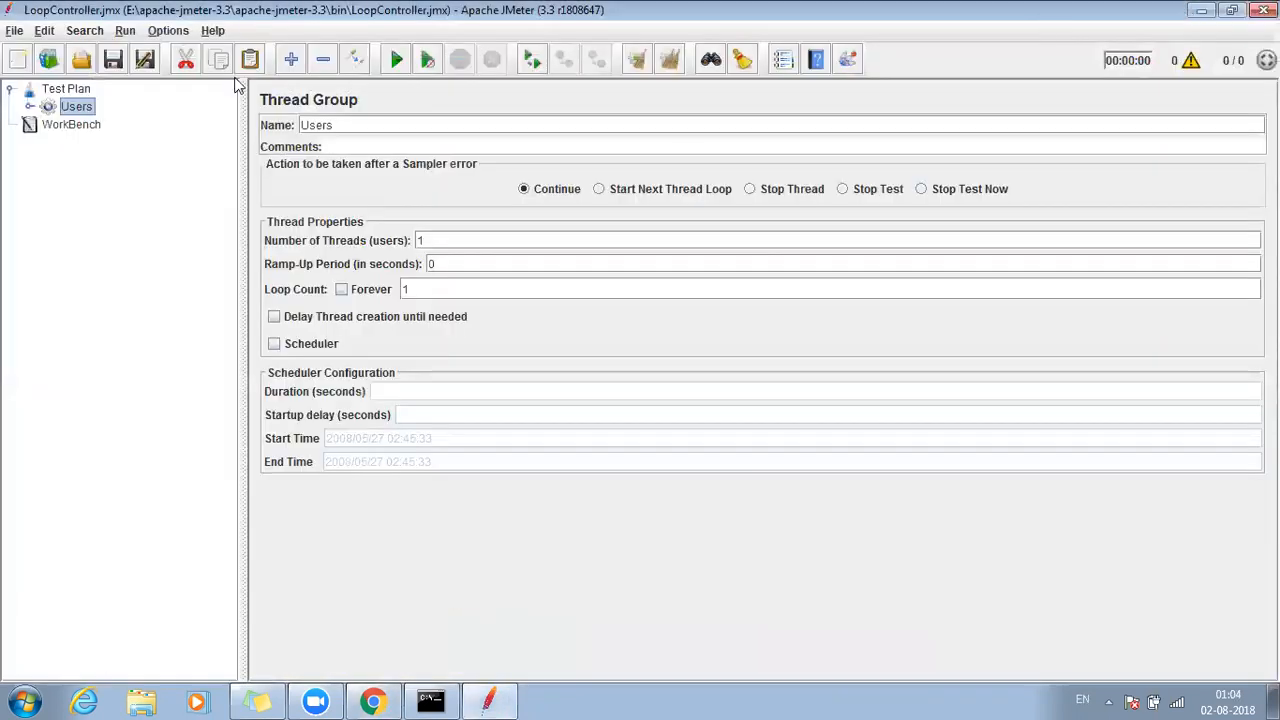
- Expand the Users thread group and Loop Controller, and examine the Defaults, Blog Home Page and Post Page request settings
click(28, 107)
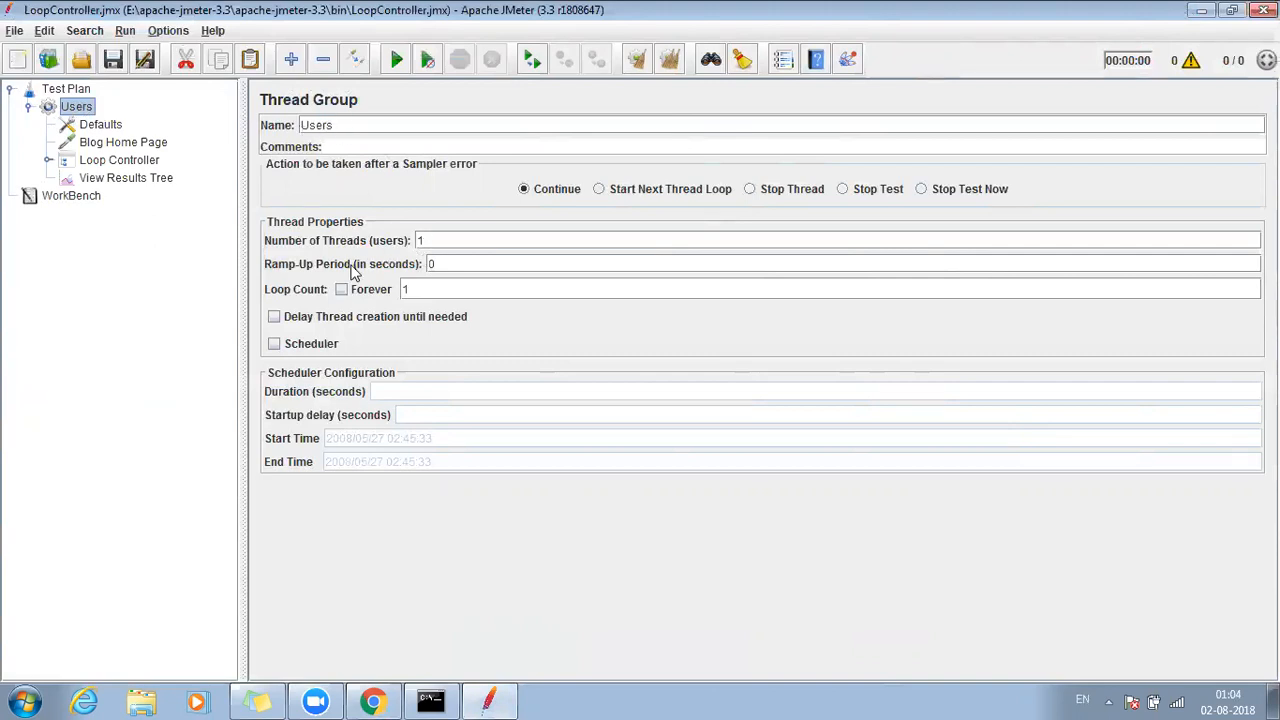
click(100, 126)
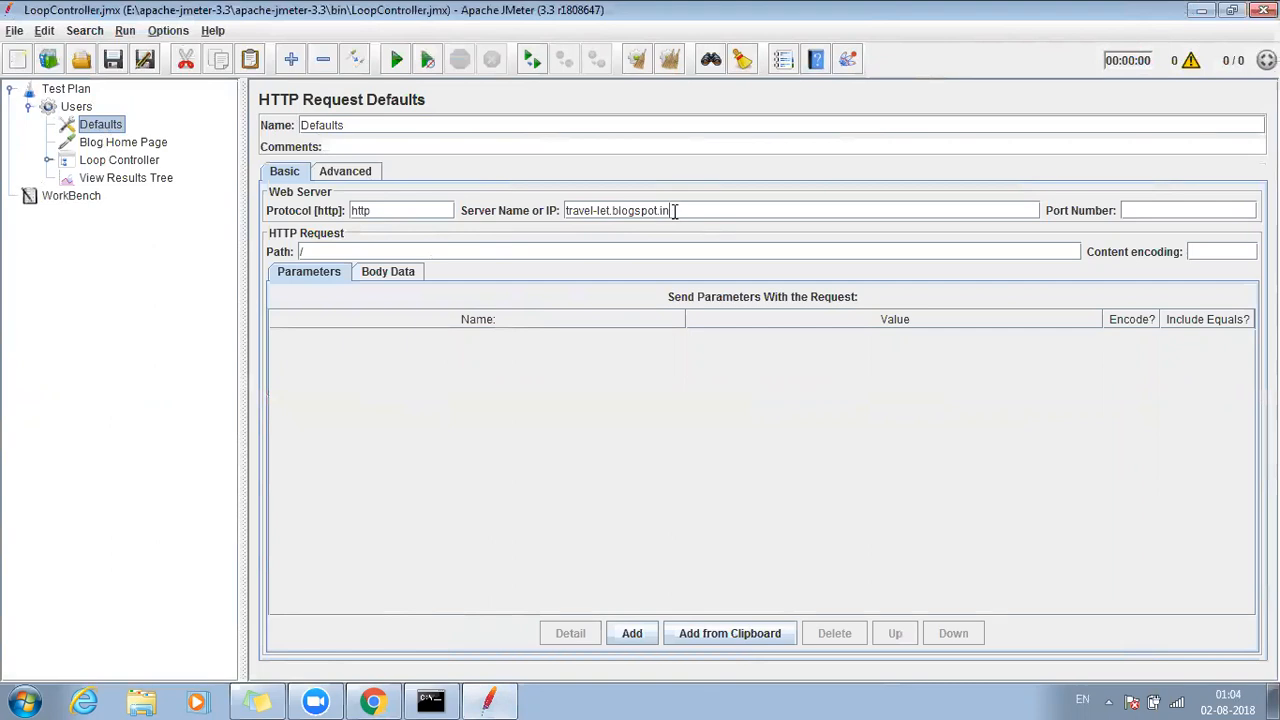
triple_click(561, 211)
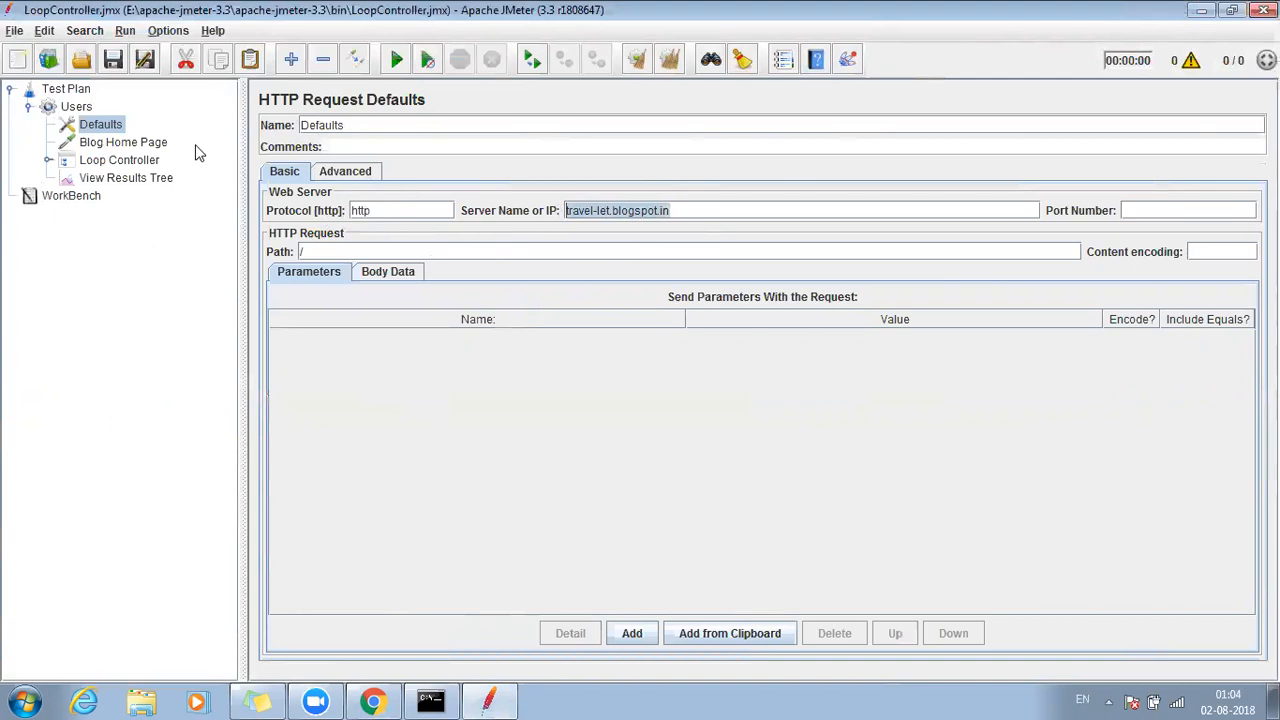
click(130, 150)
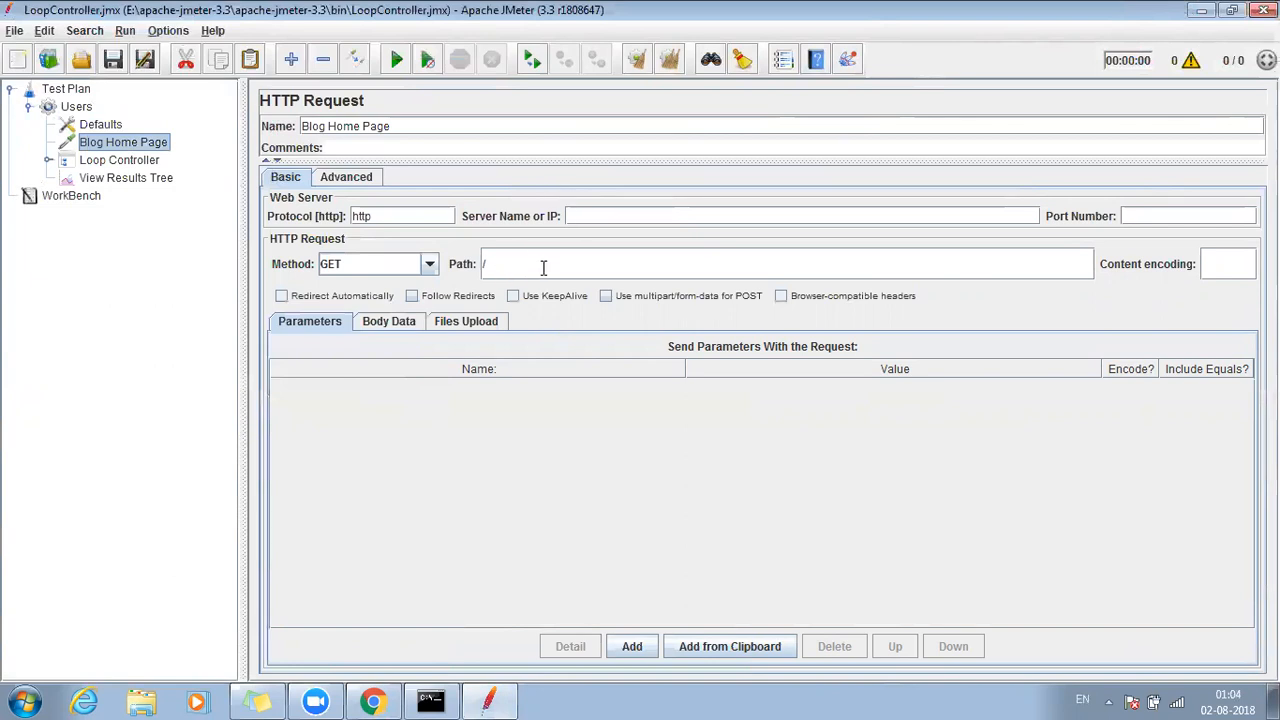
click(48, 160)
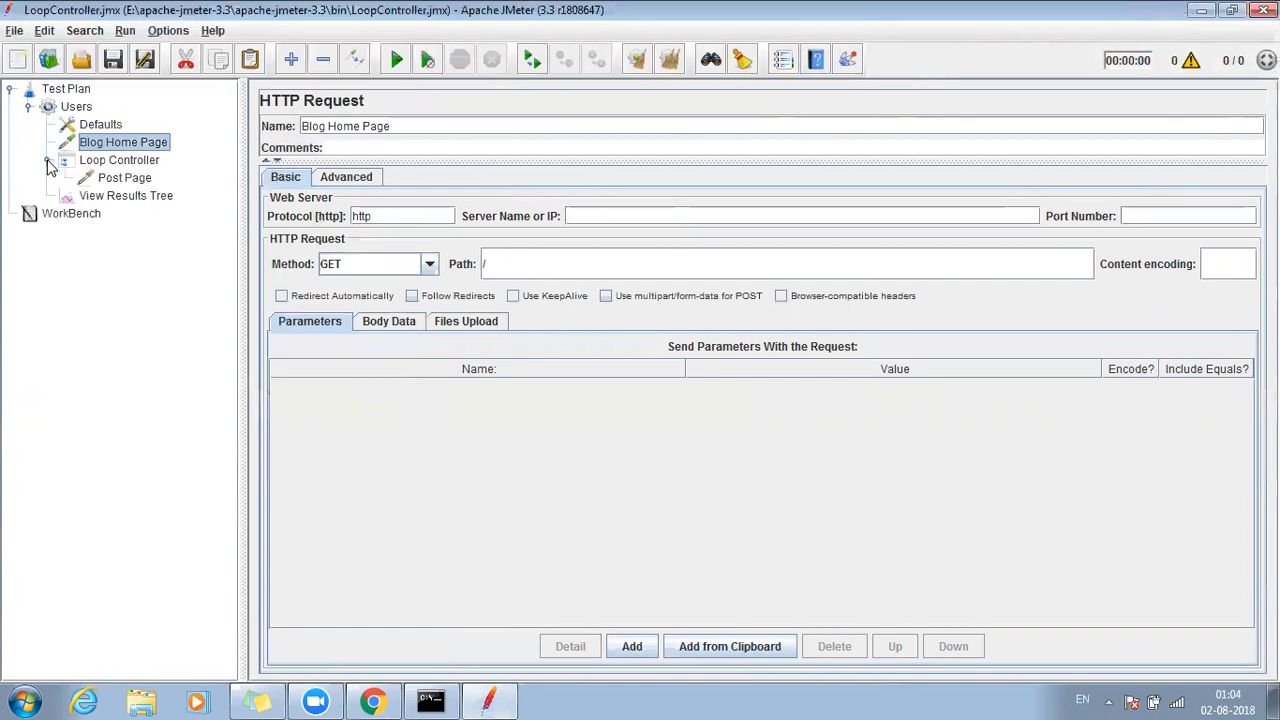
click(122, 178)
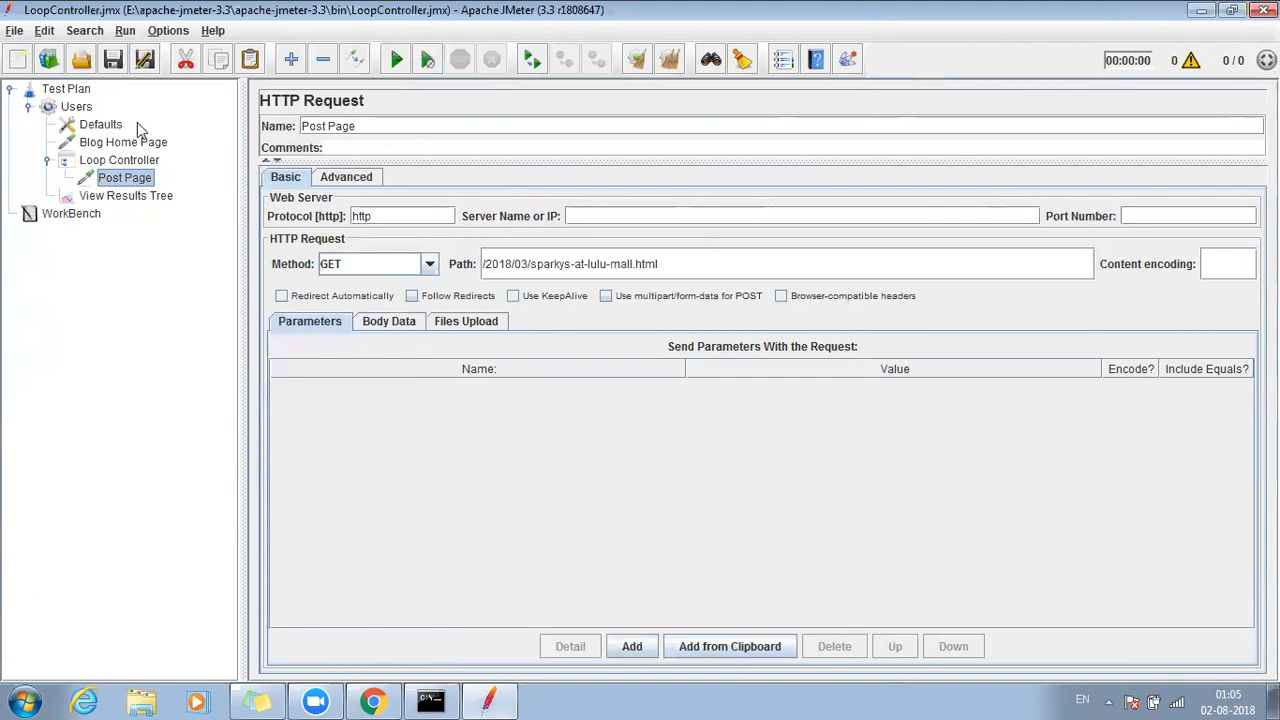
- Review the loop counts of the Users thread group and Loop Controller, plus the View Results Tree listener and both page requests
click(81, 112)
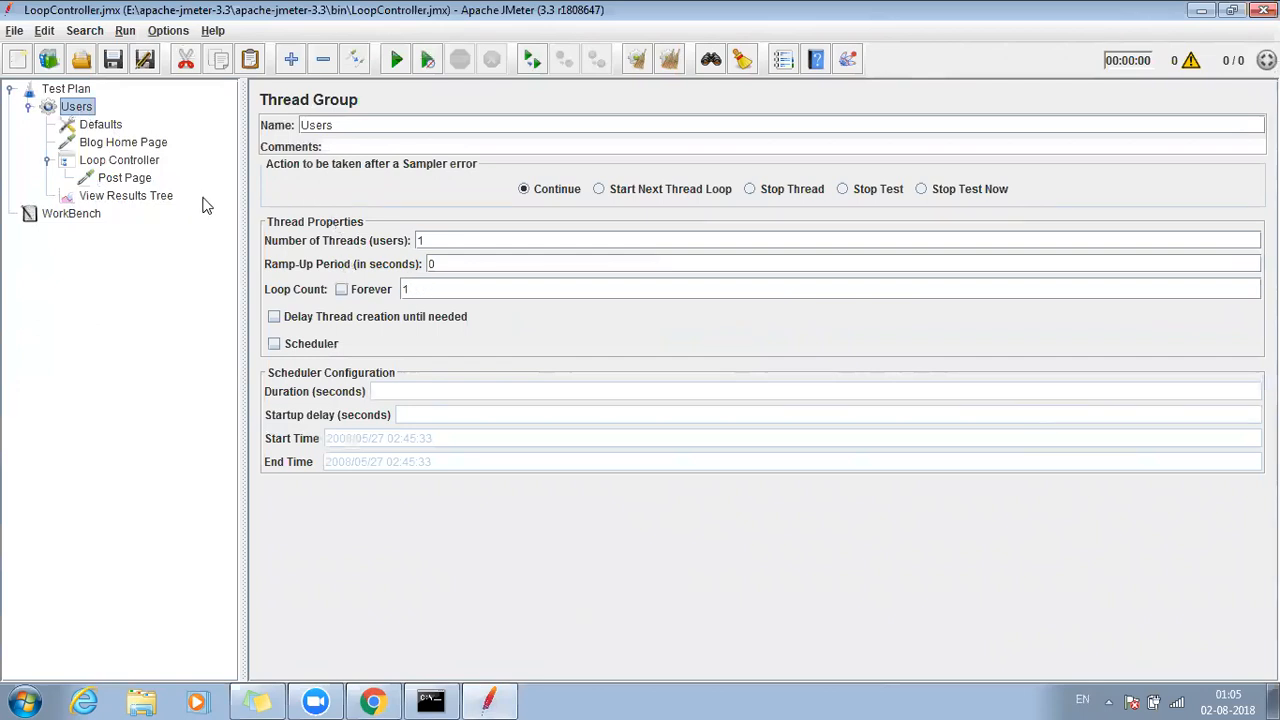
click(116, 164)
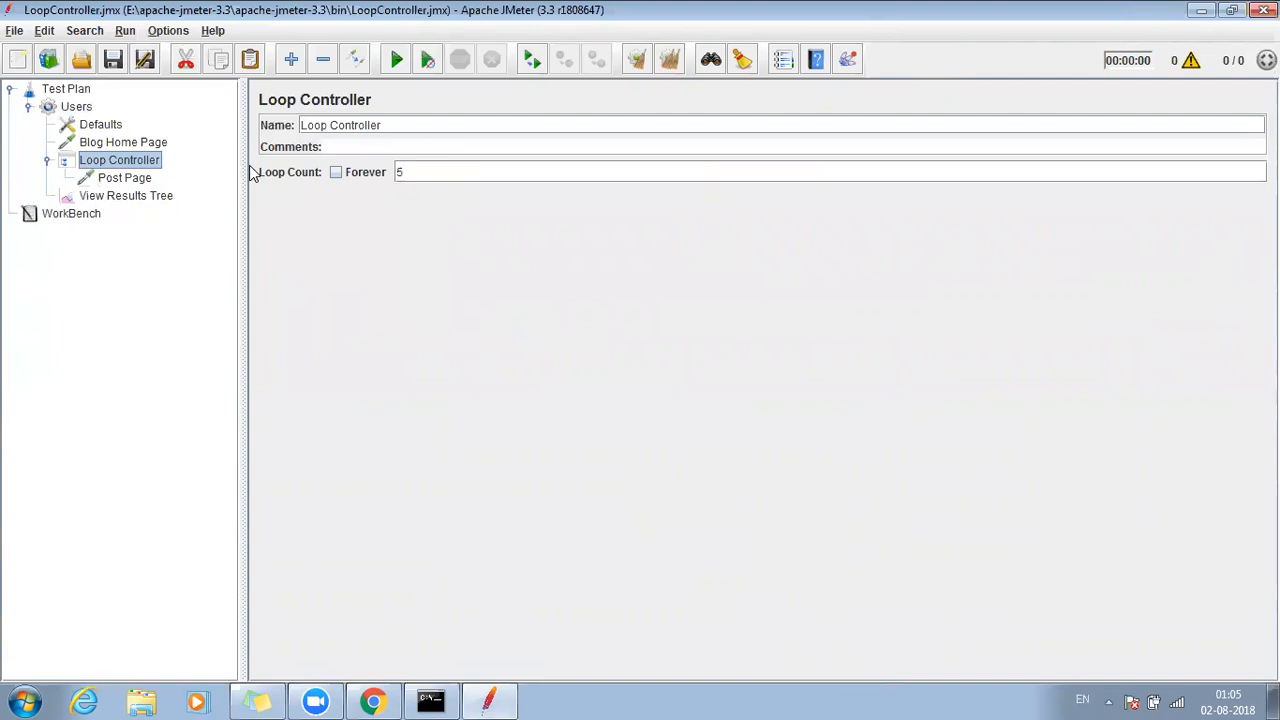
click(75, 107)
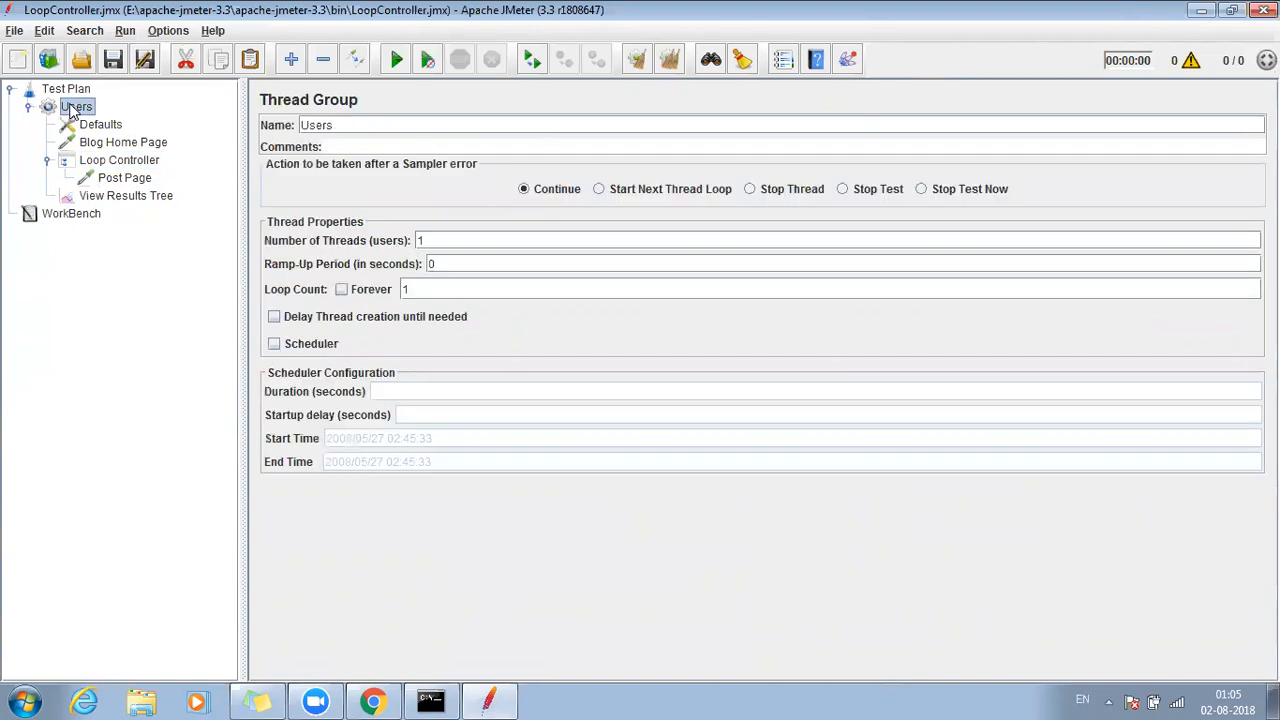
click(115, 197)
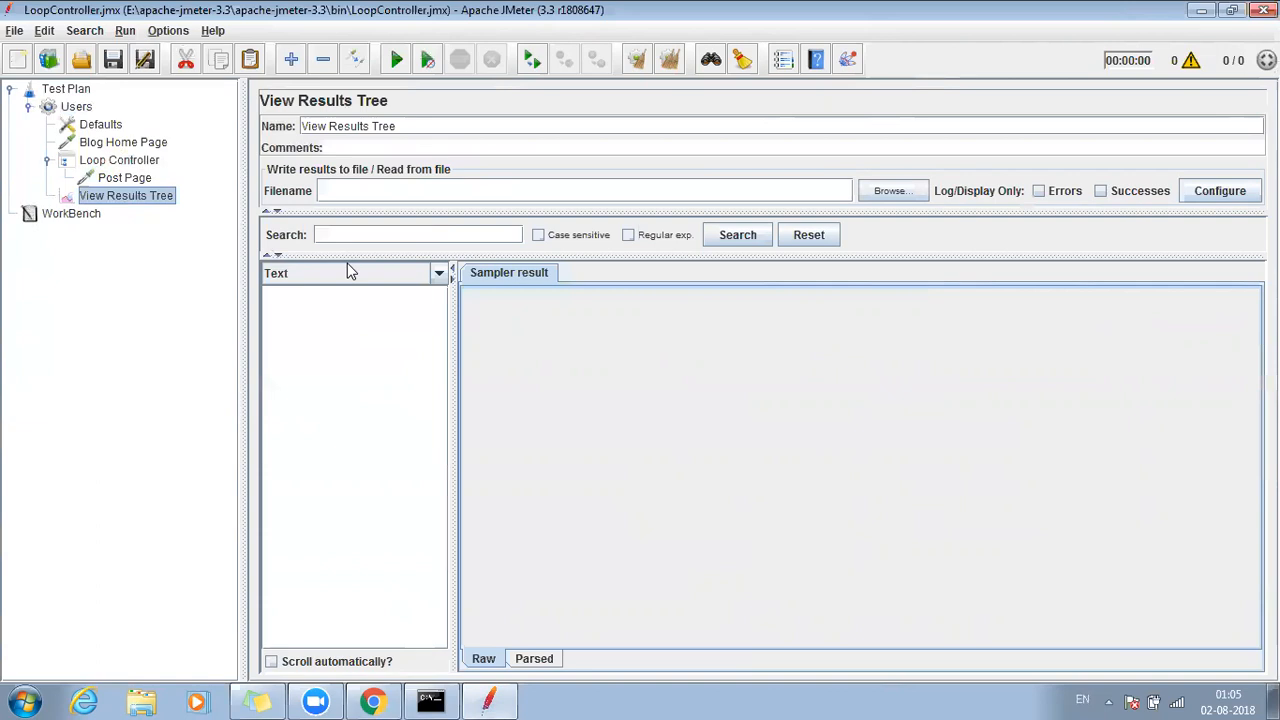
click(133, 145)
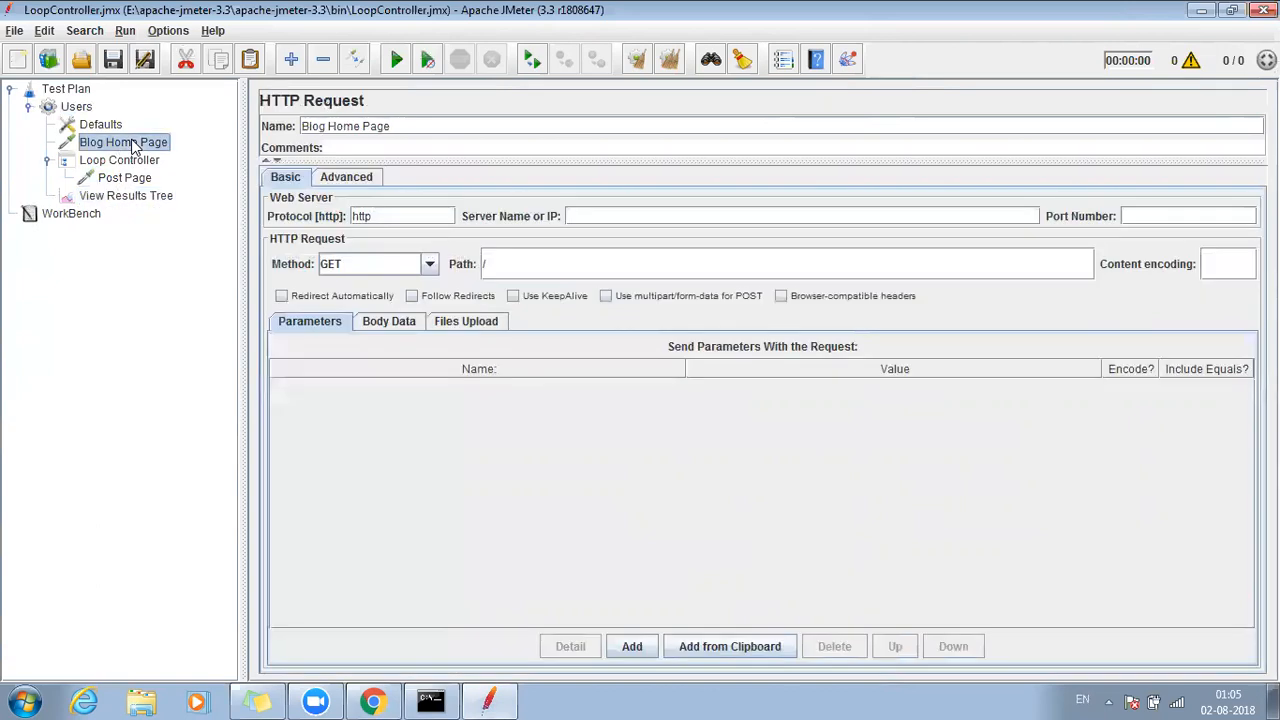
click(119, 181)
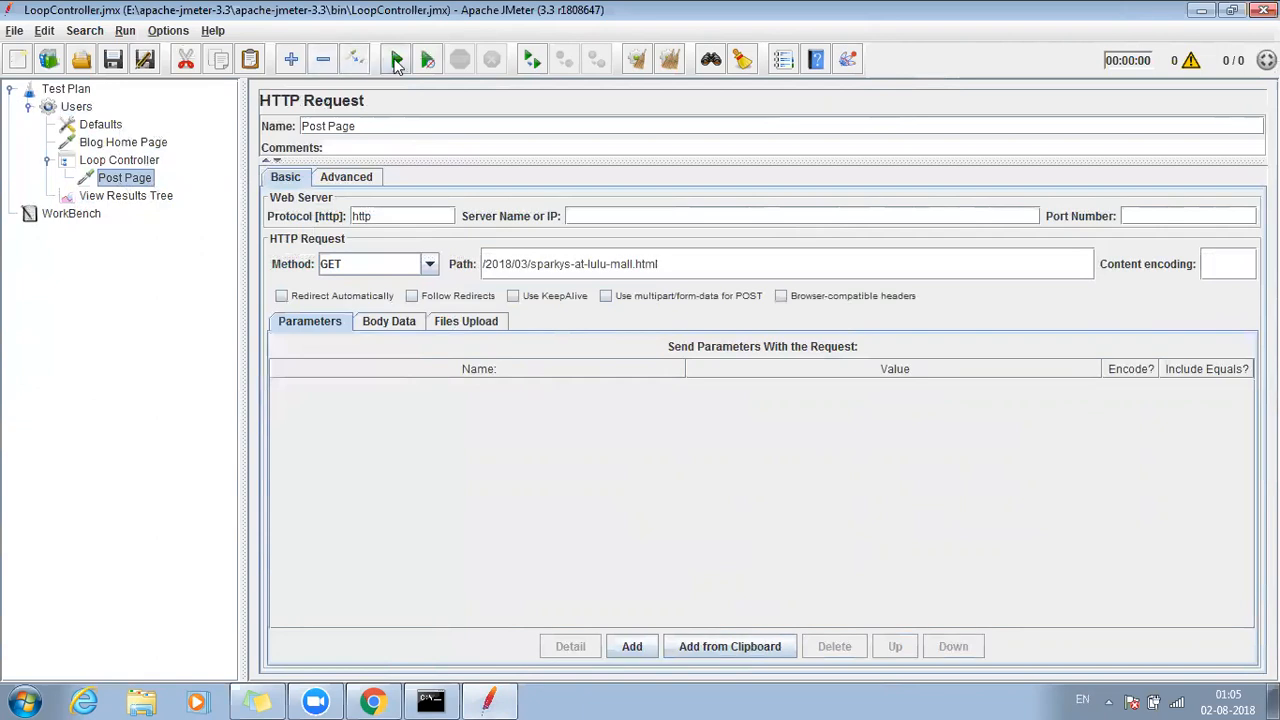
- Run the test plan and inspect the Blog Home Page sampler result in View Results Tree
click(78, 107)
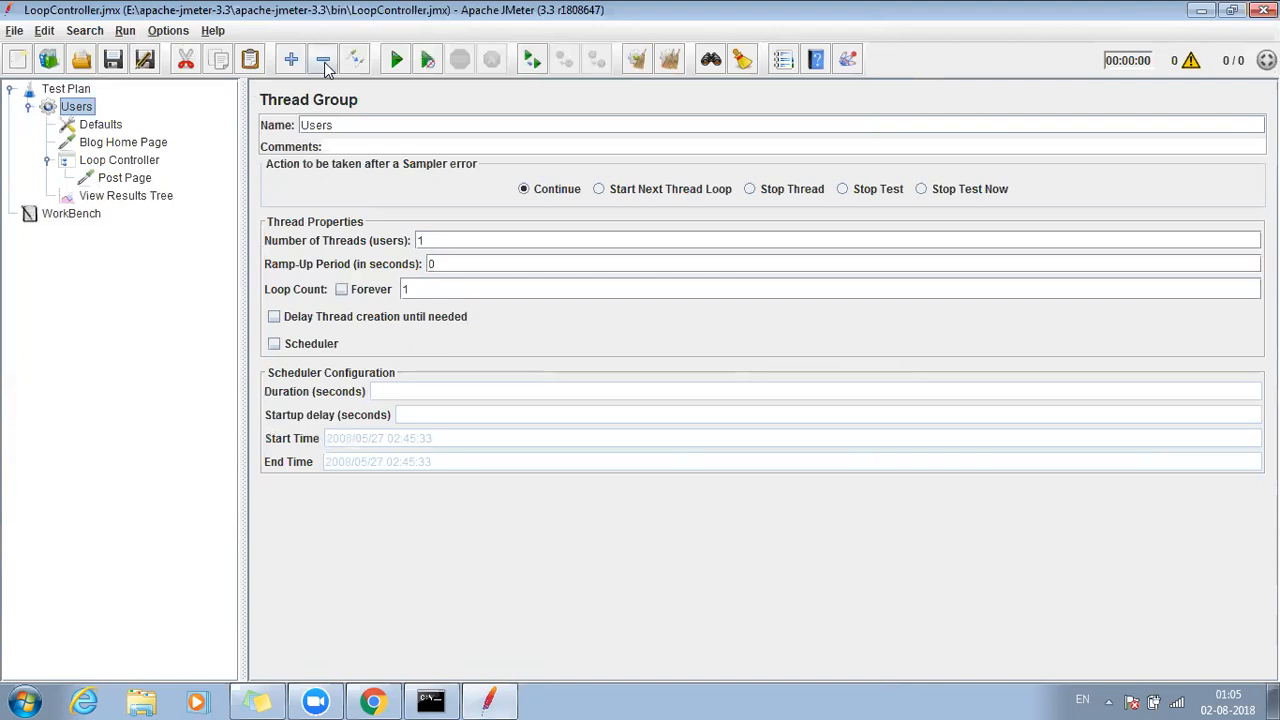
click(397, 62)
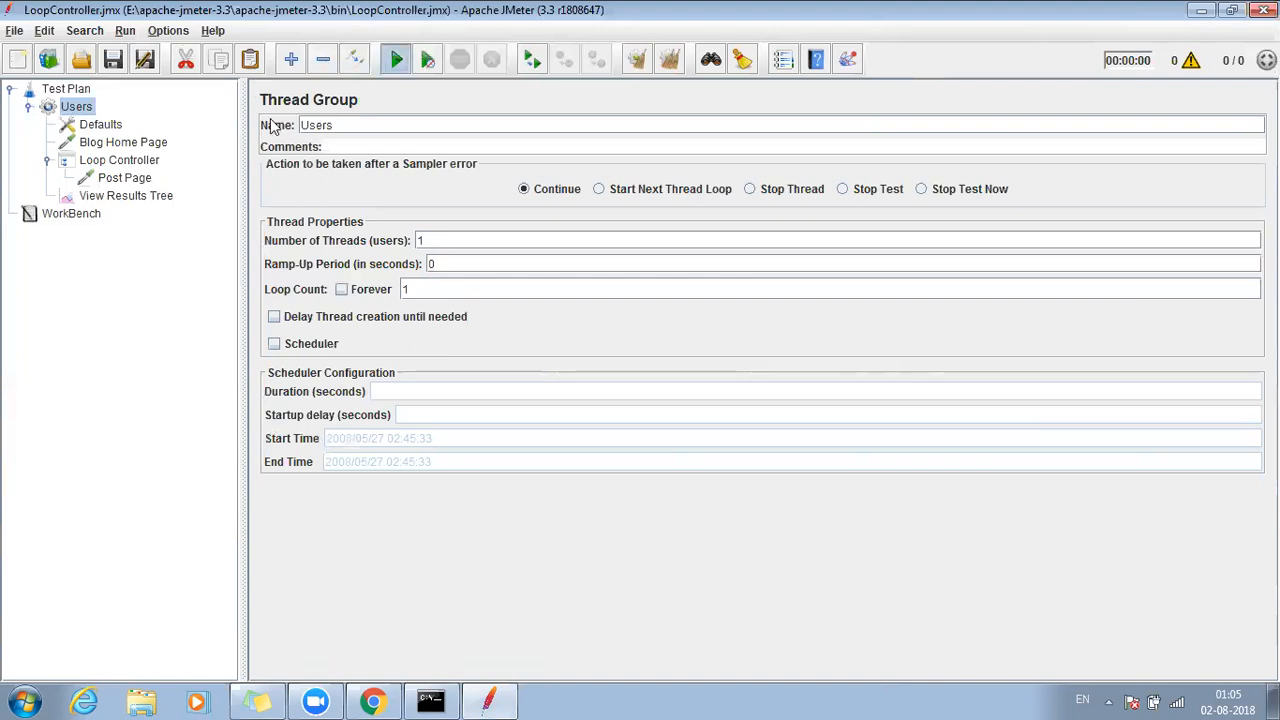
click(126, 196)
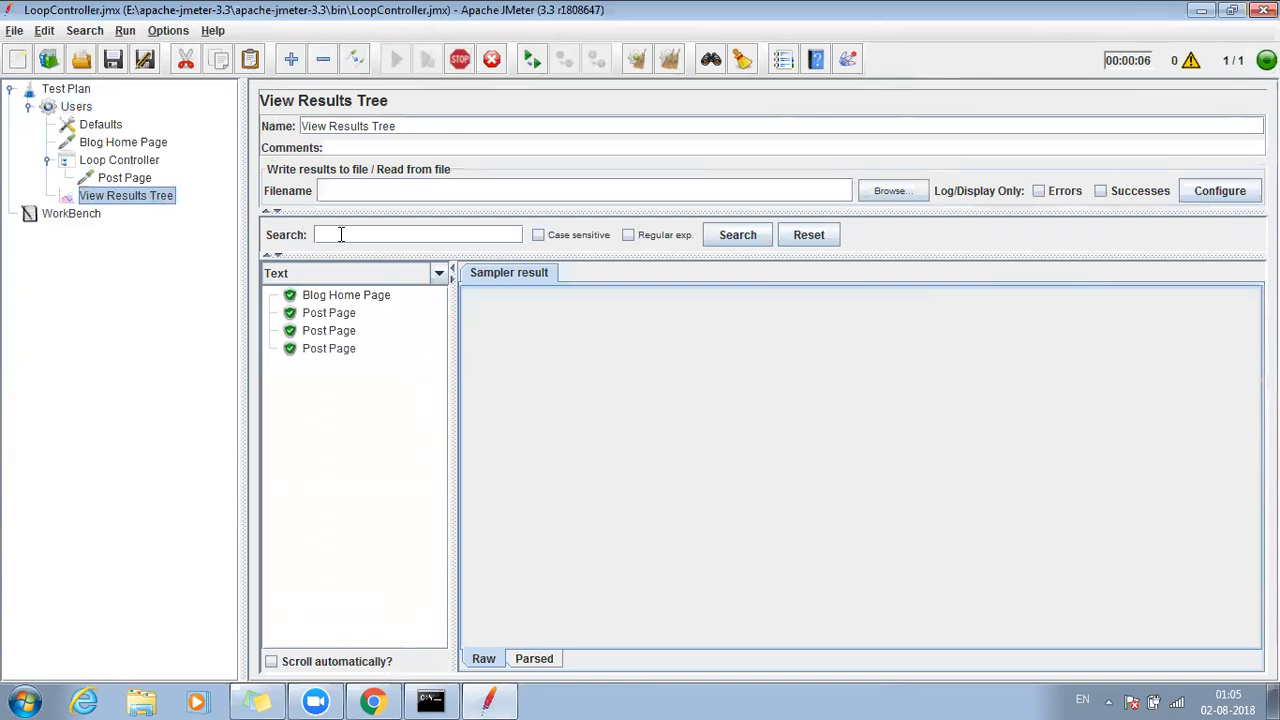
click(335, 303)
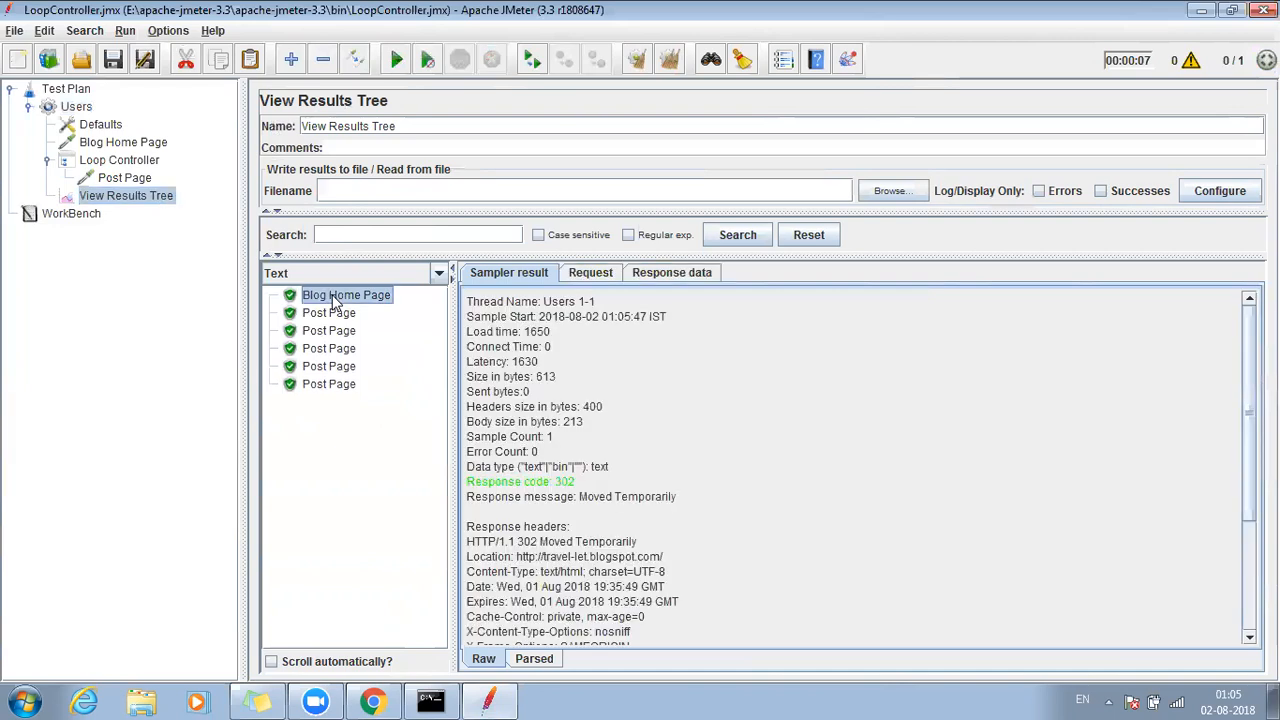
- Compare the Users, Blog Home Page, Post Page and Loop Controller settings with the samples listed in View Results Tree
click(76, 107)
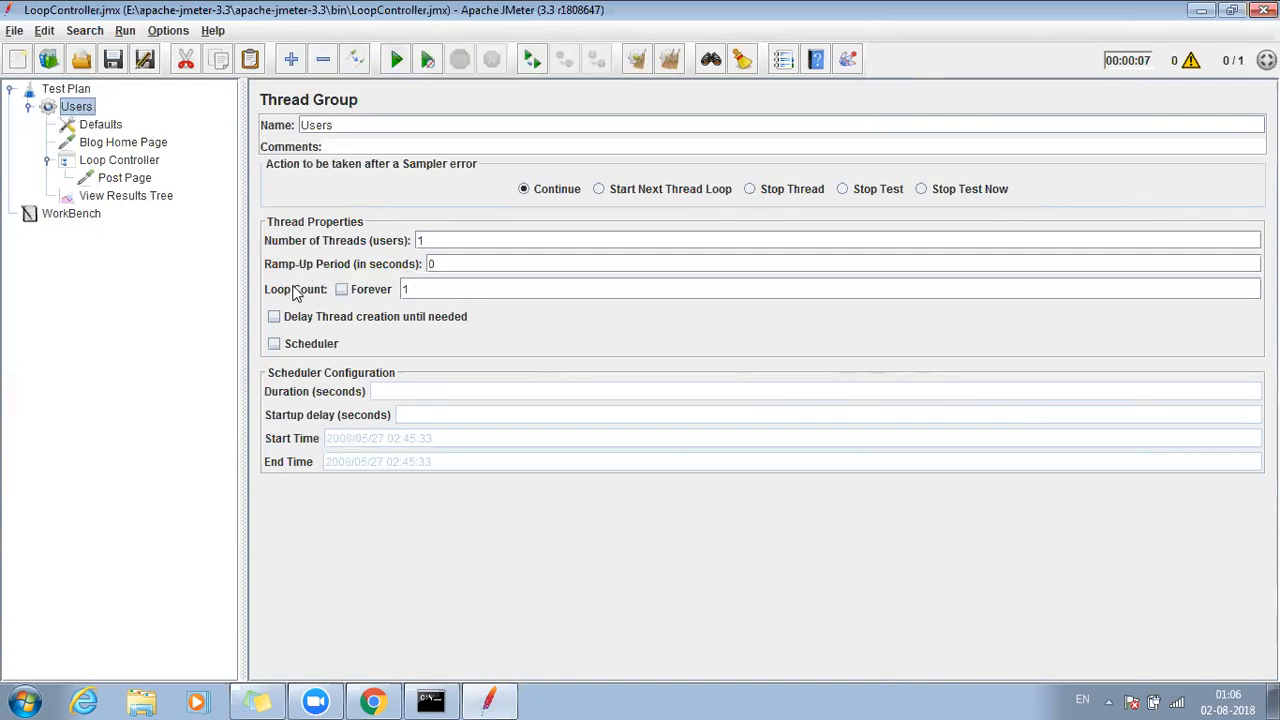
click(135, 143)
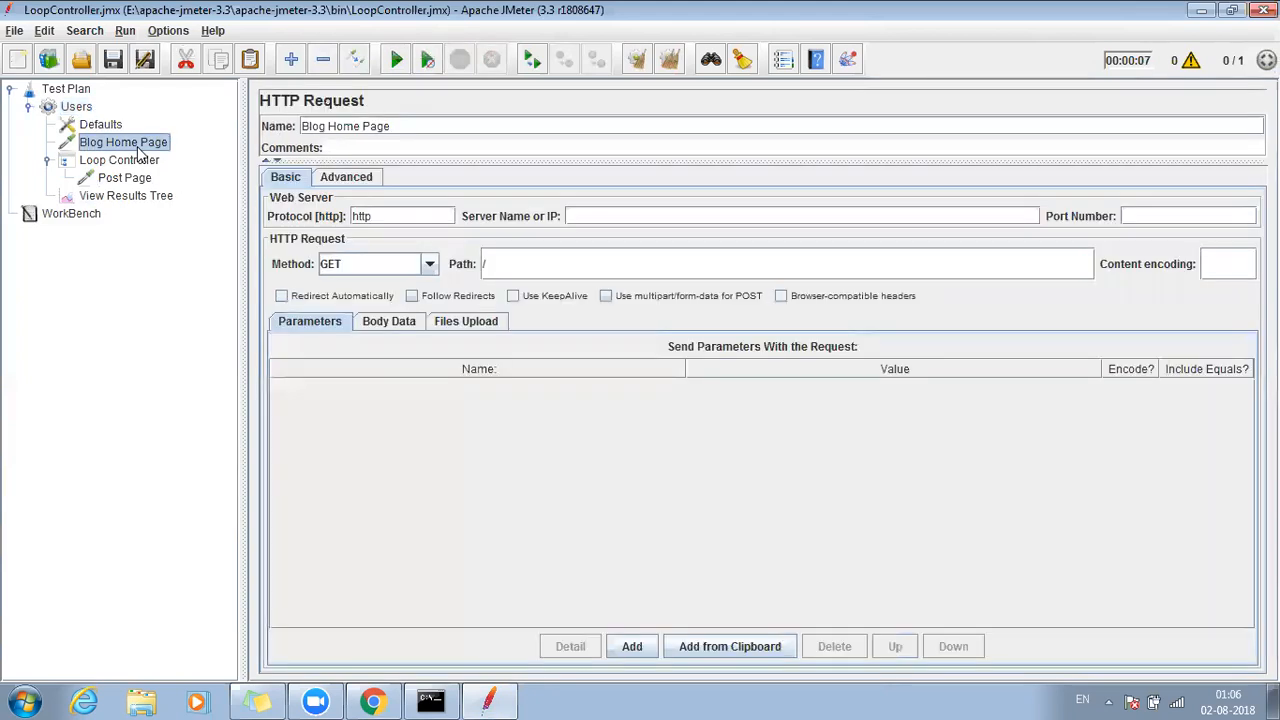
click(116, 180)
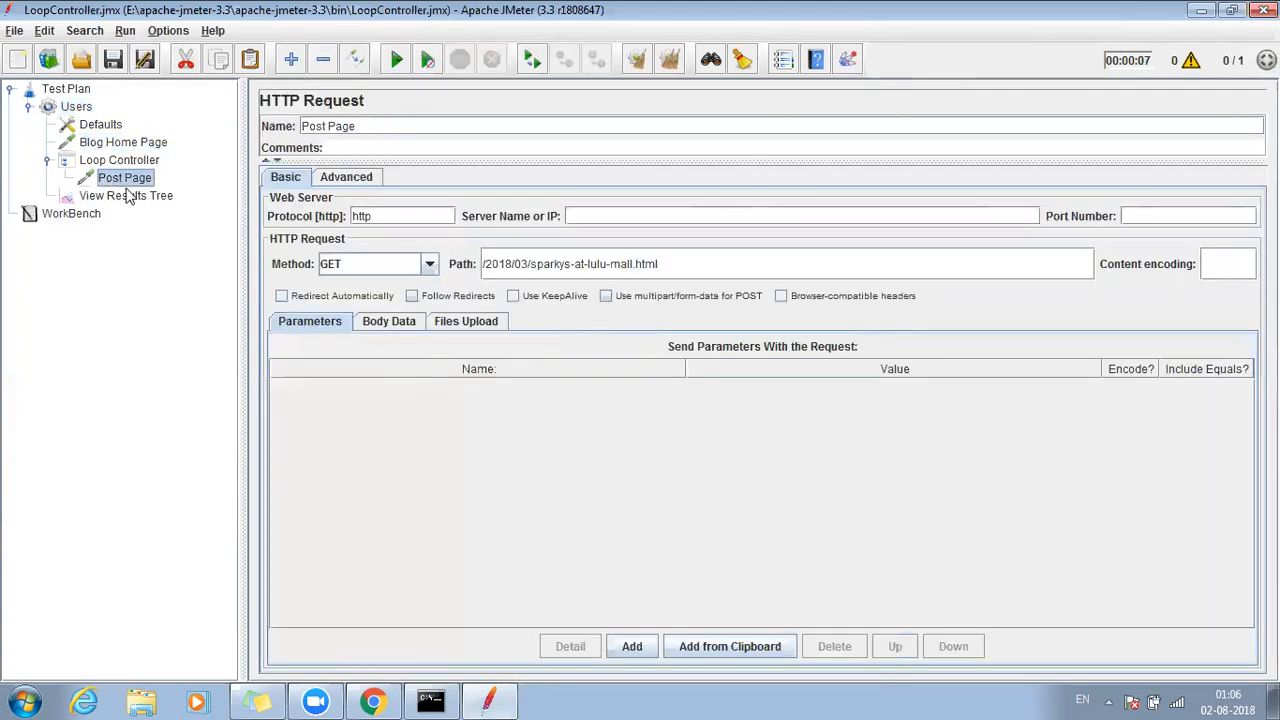
click(125, 163)
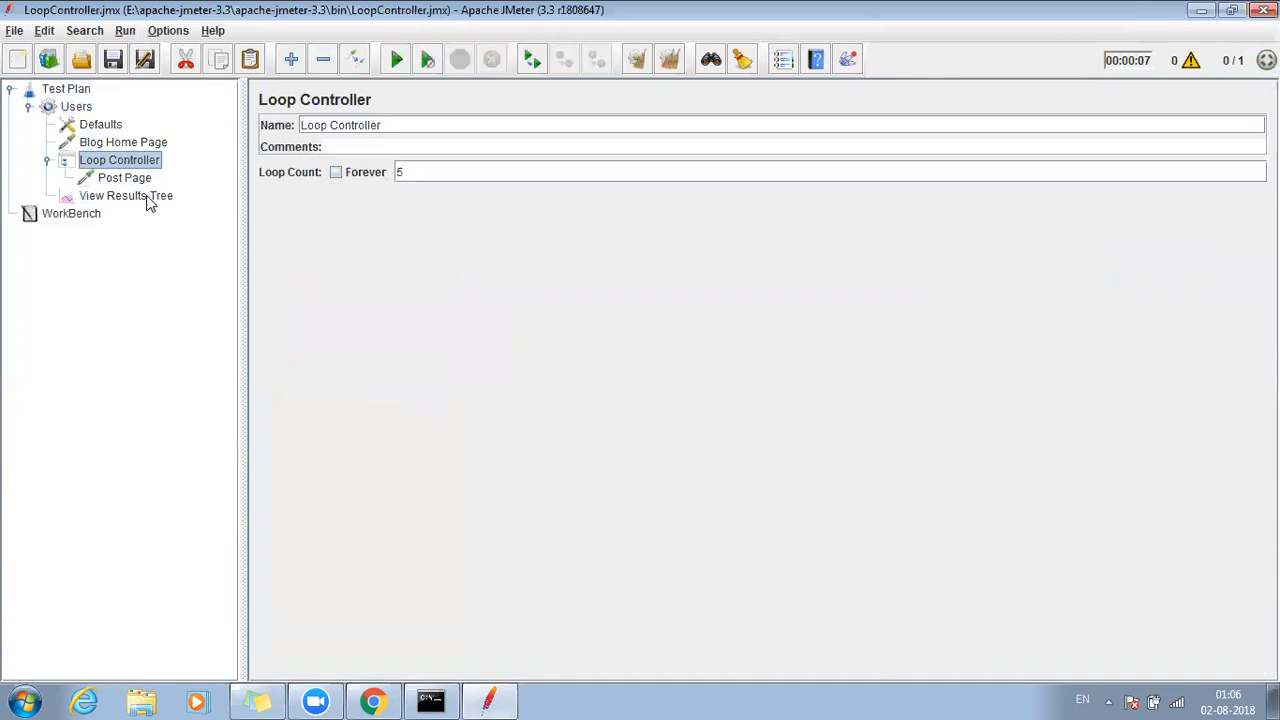
click(125, 196)
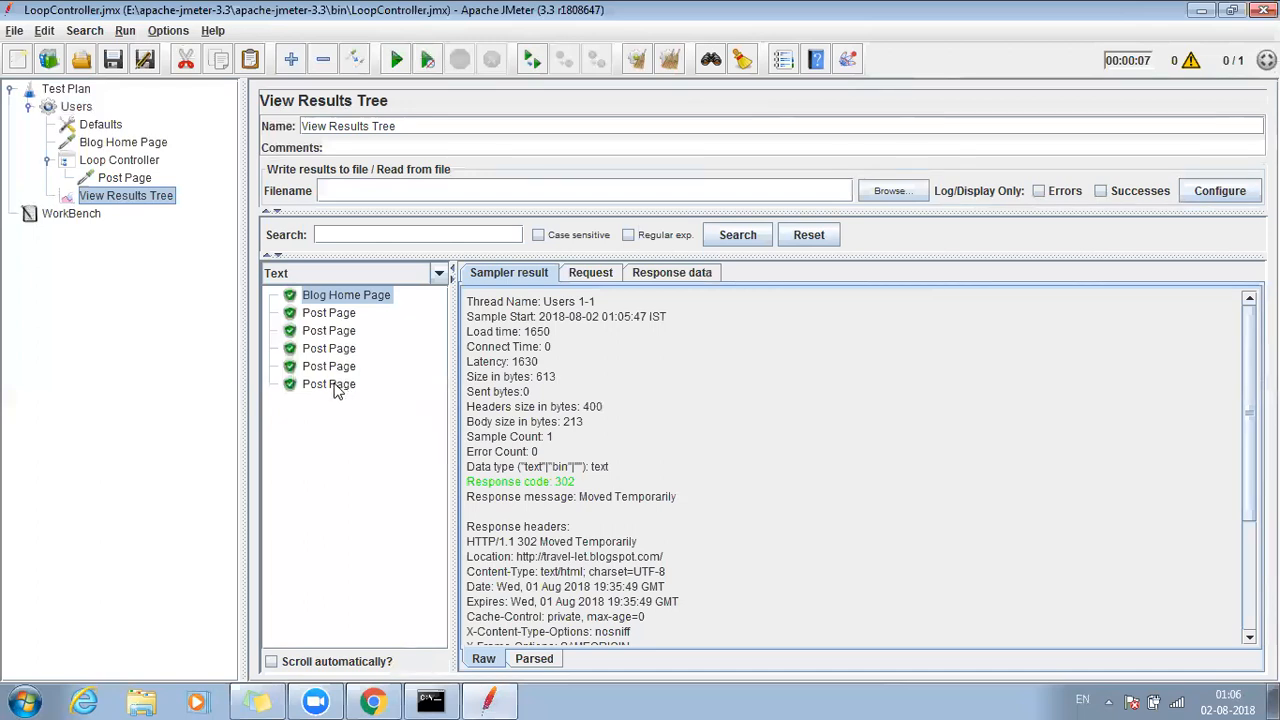
click(150, 162)
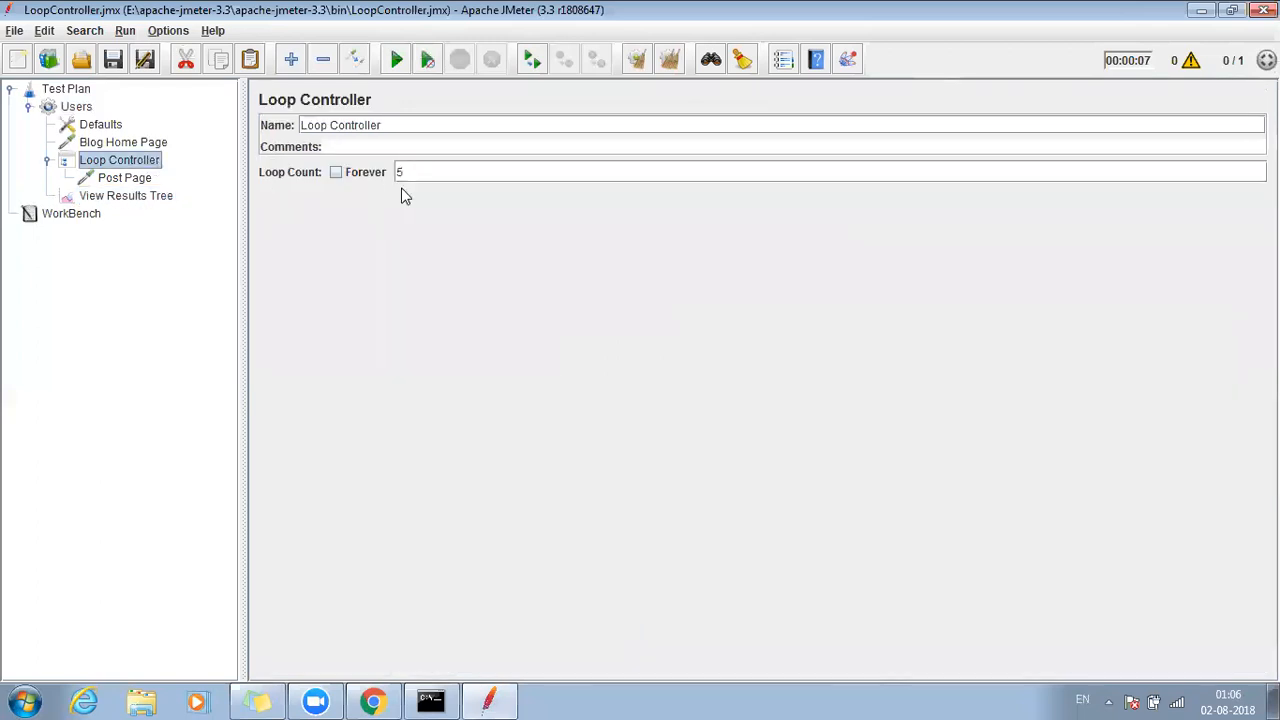
- Clear all earlier test results and set the Loop Controller's loop count to 2
click(669, 59)
click(150, 197)
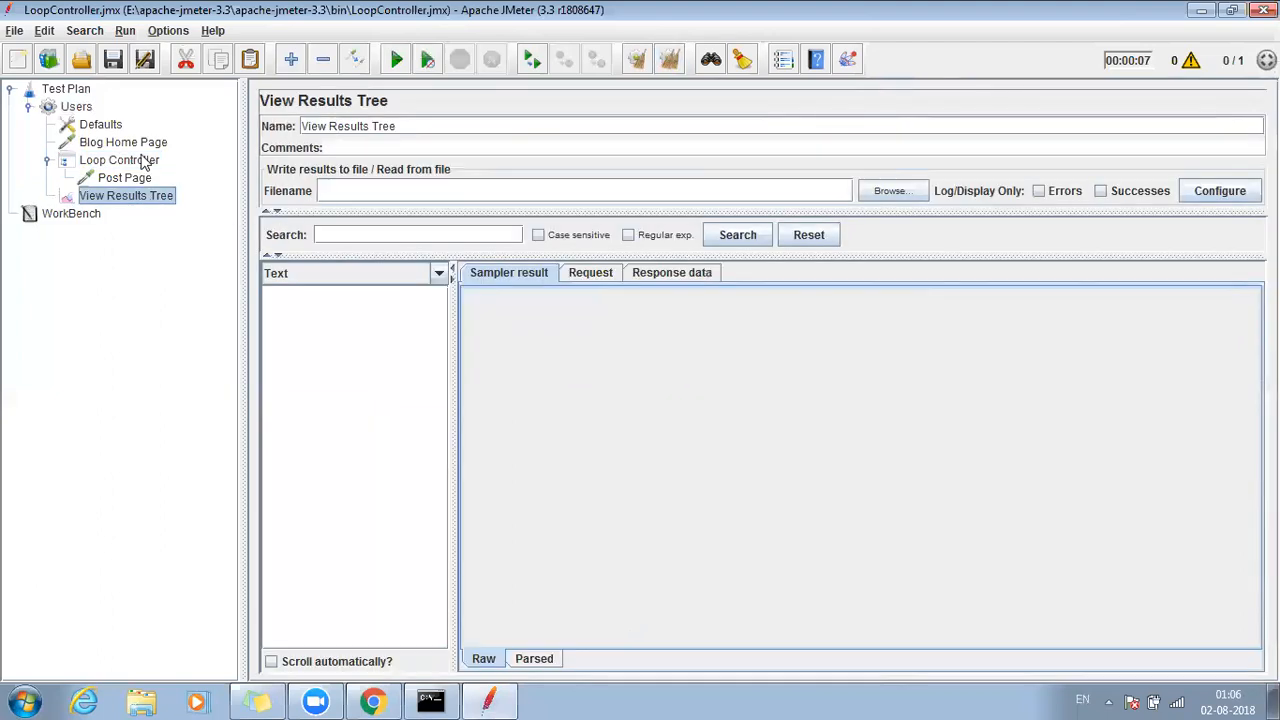
click(143, 163)
click(428, 172)
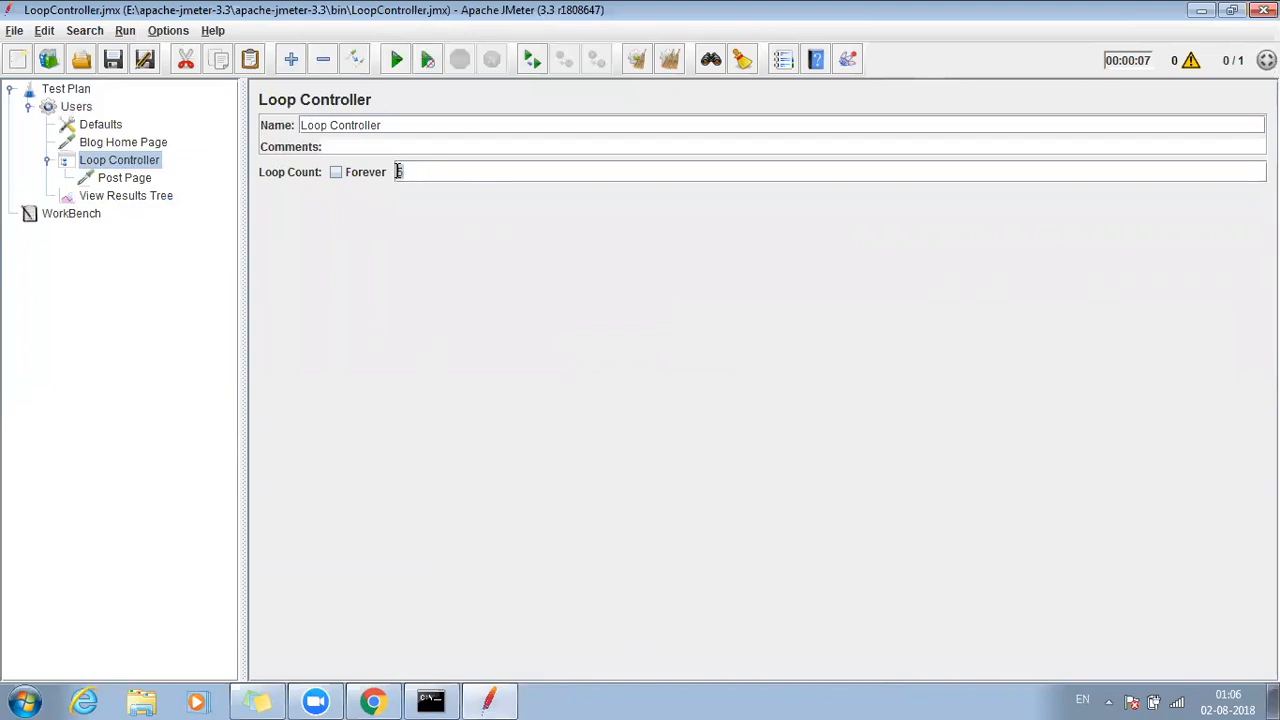
key(BackSpace)
text(2)
click(141, 146)
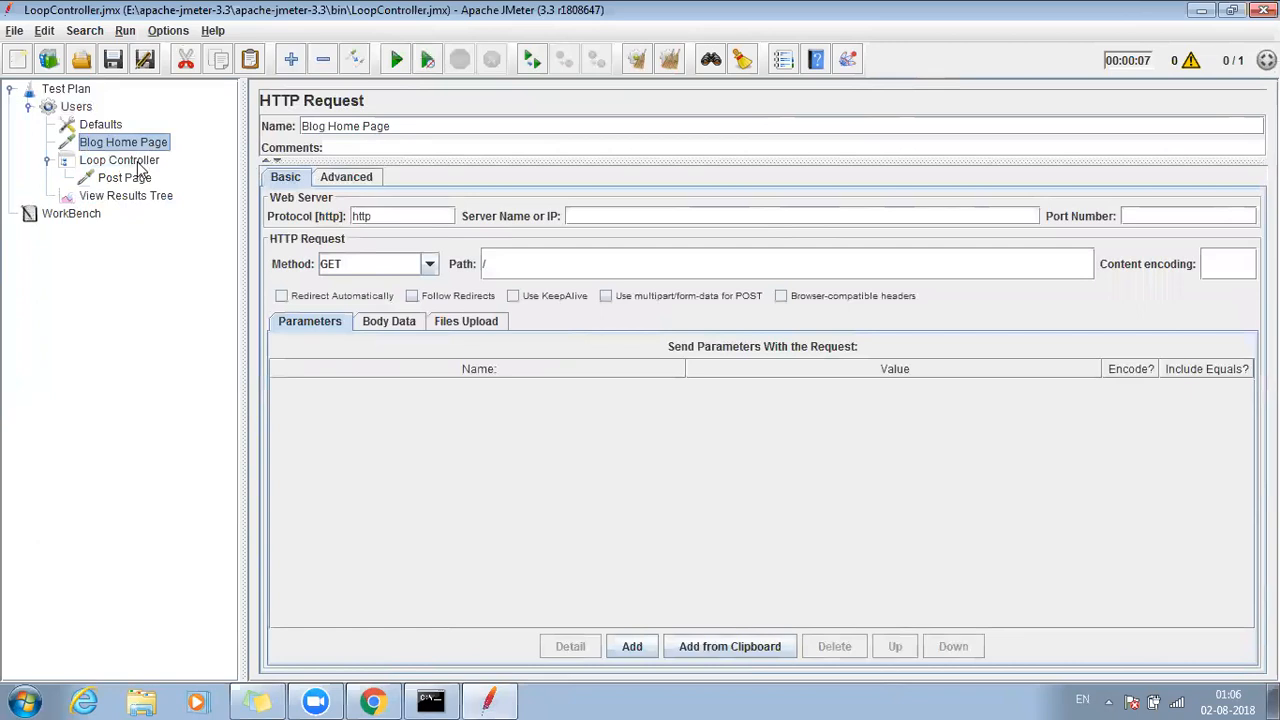
- Run the test plan and inspect the sampler results of Blog Home Page and each Post Page sample in View Results Tree
click(130, 178)
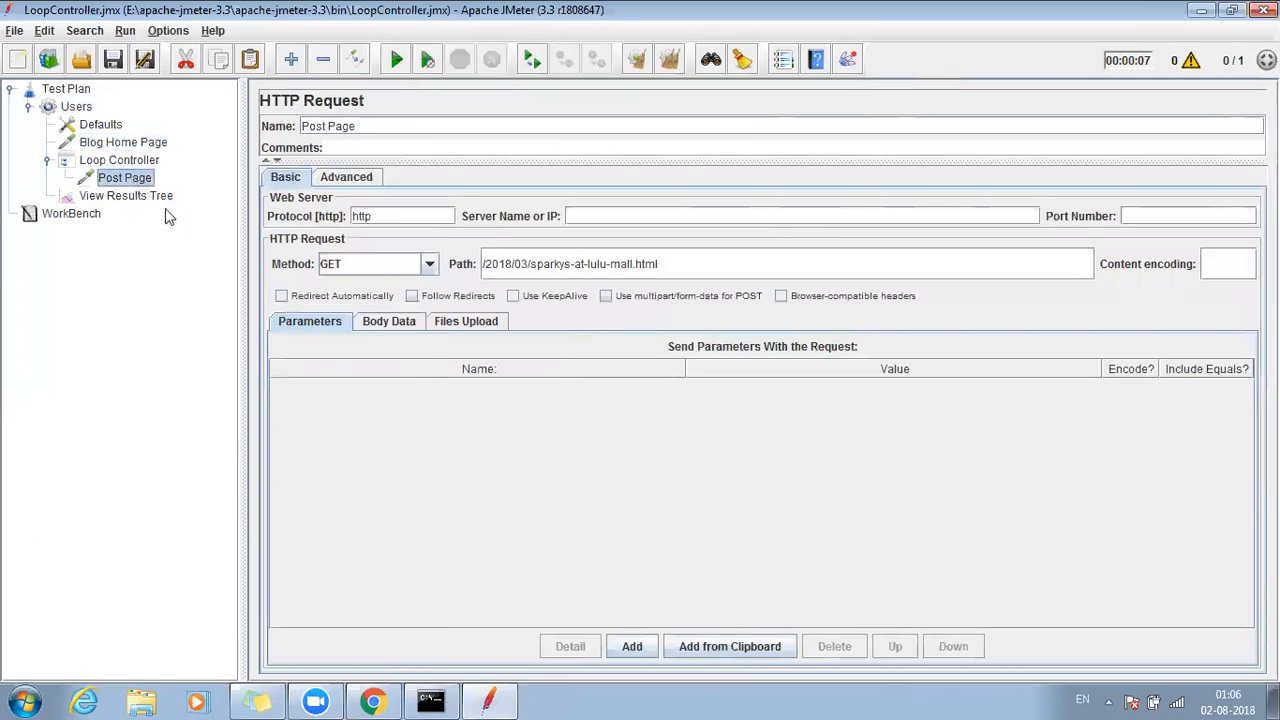
click(397, 62)
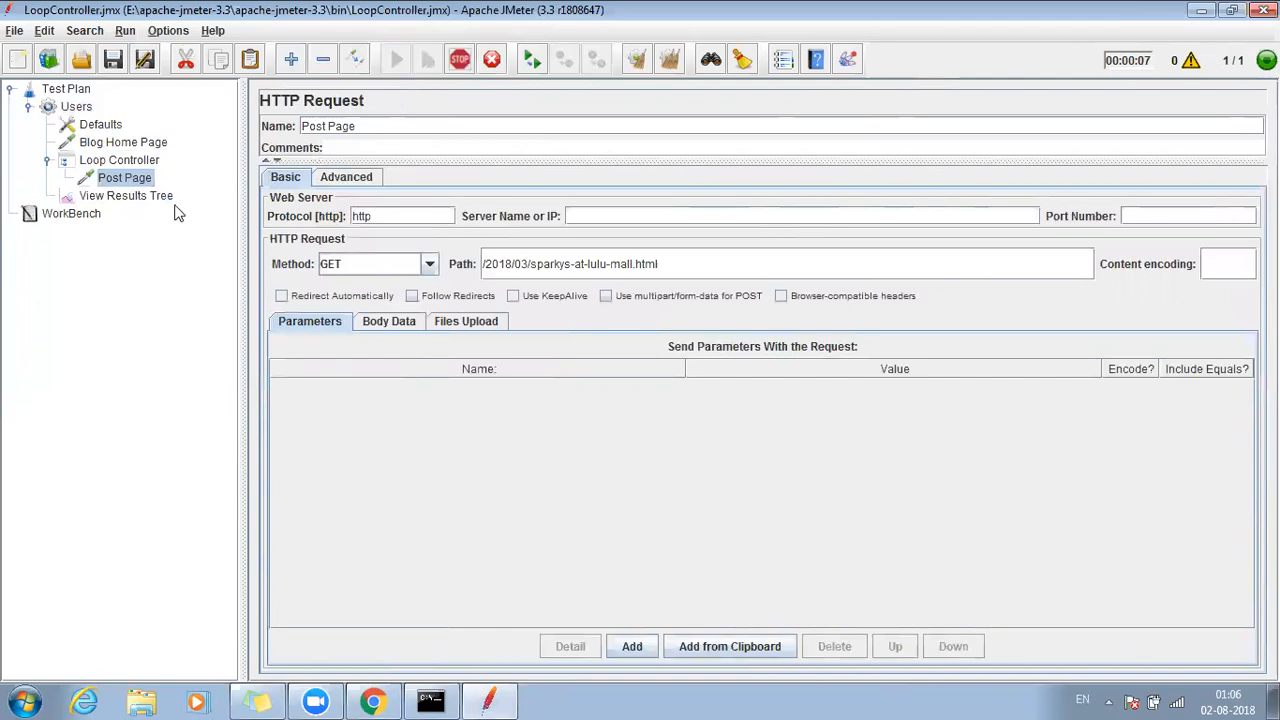
click(137, 201)
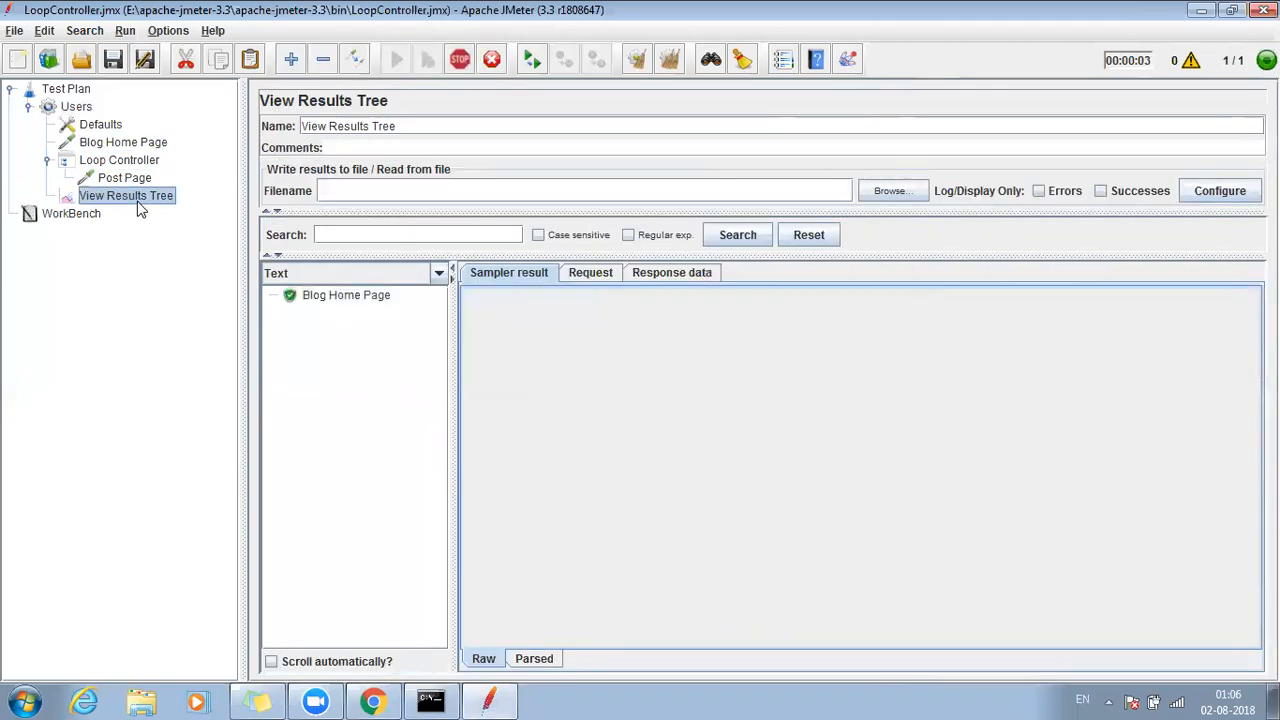
click(385, 298)
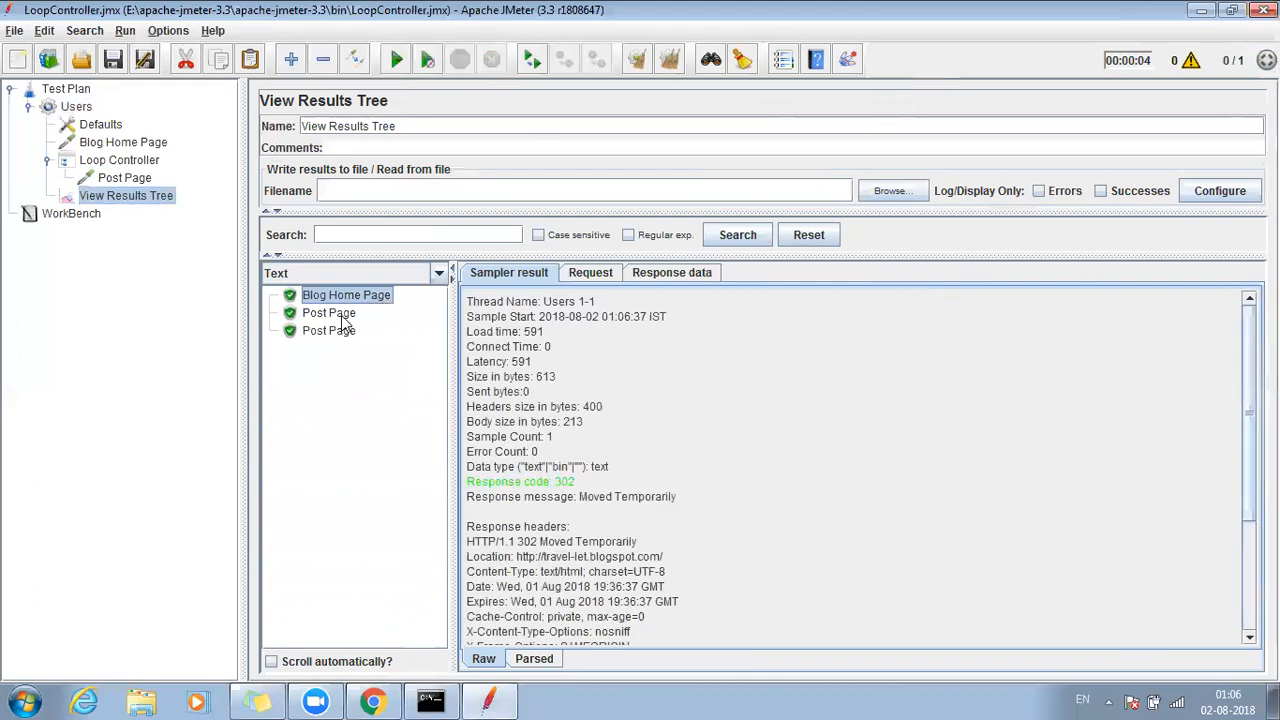
click(342, 316)
click(340, 332)
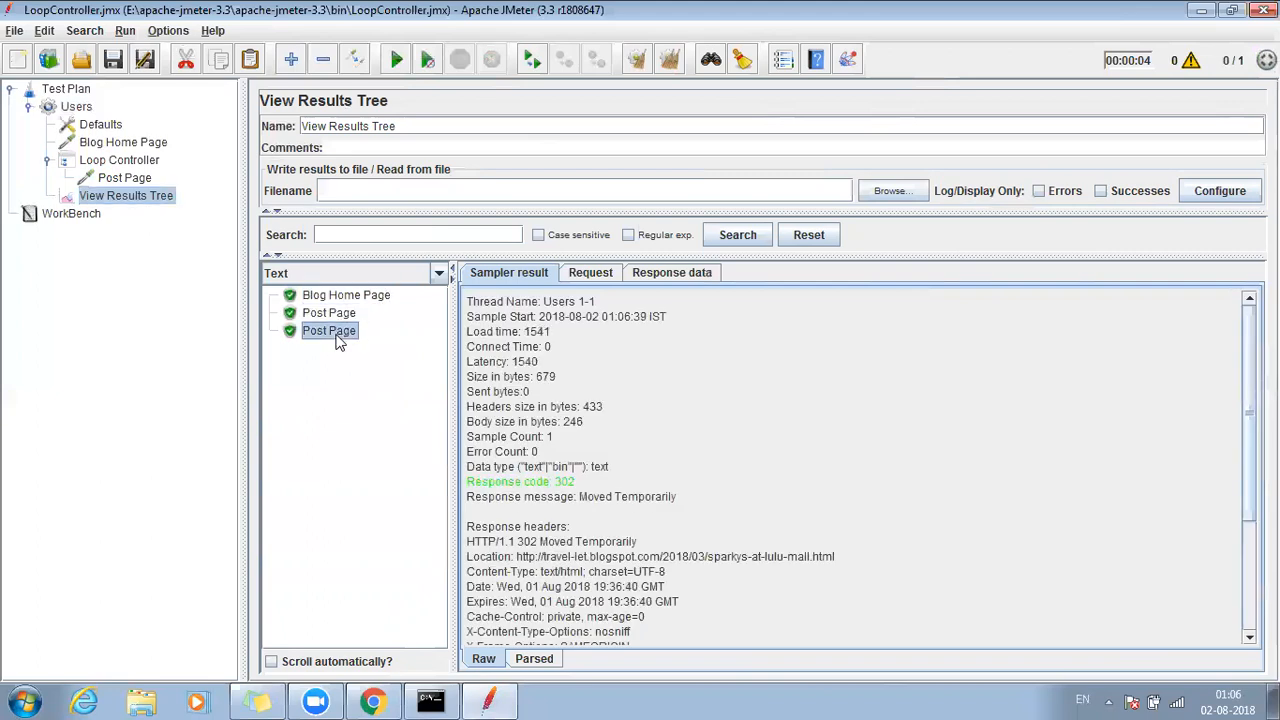
- Review the Loop Controller's loop count and minimize the JMeter window to show the desktop
click(132, 165)
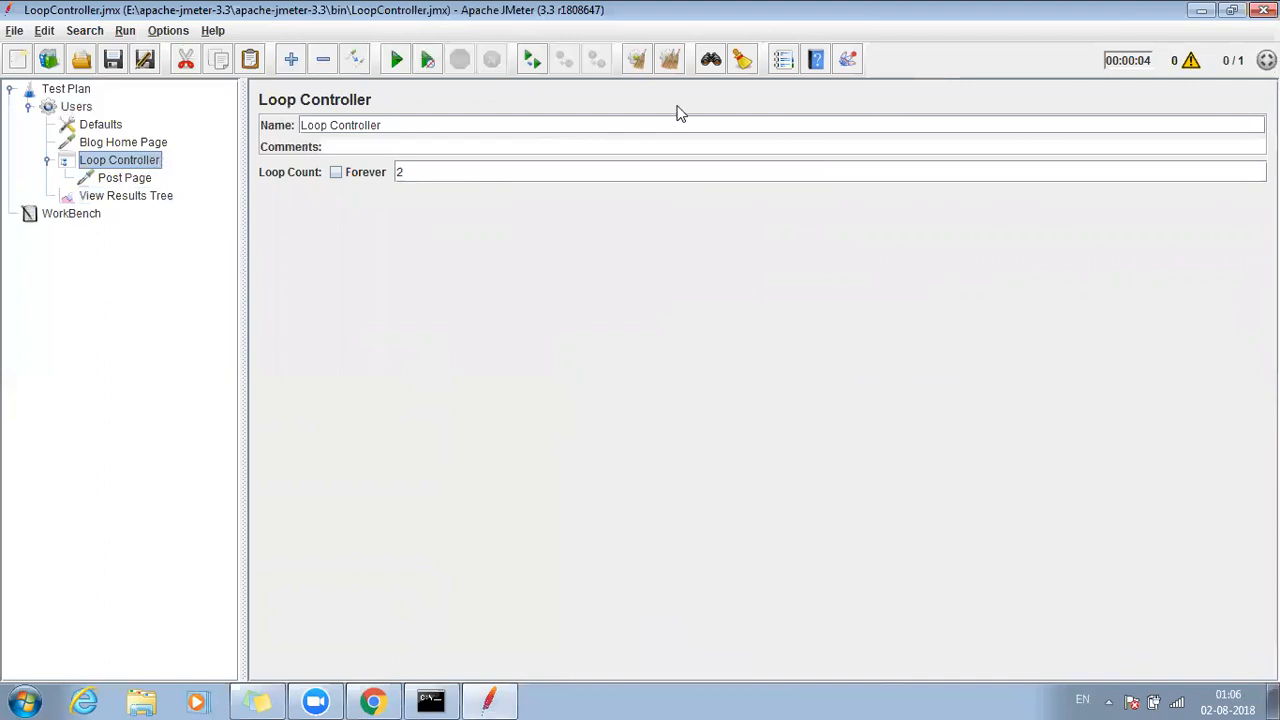
click(1200, 12)
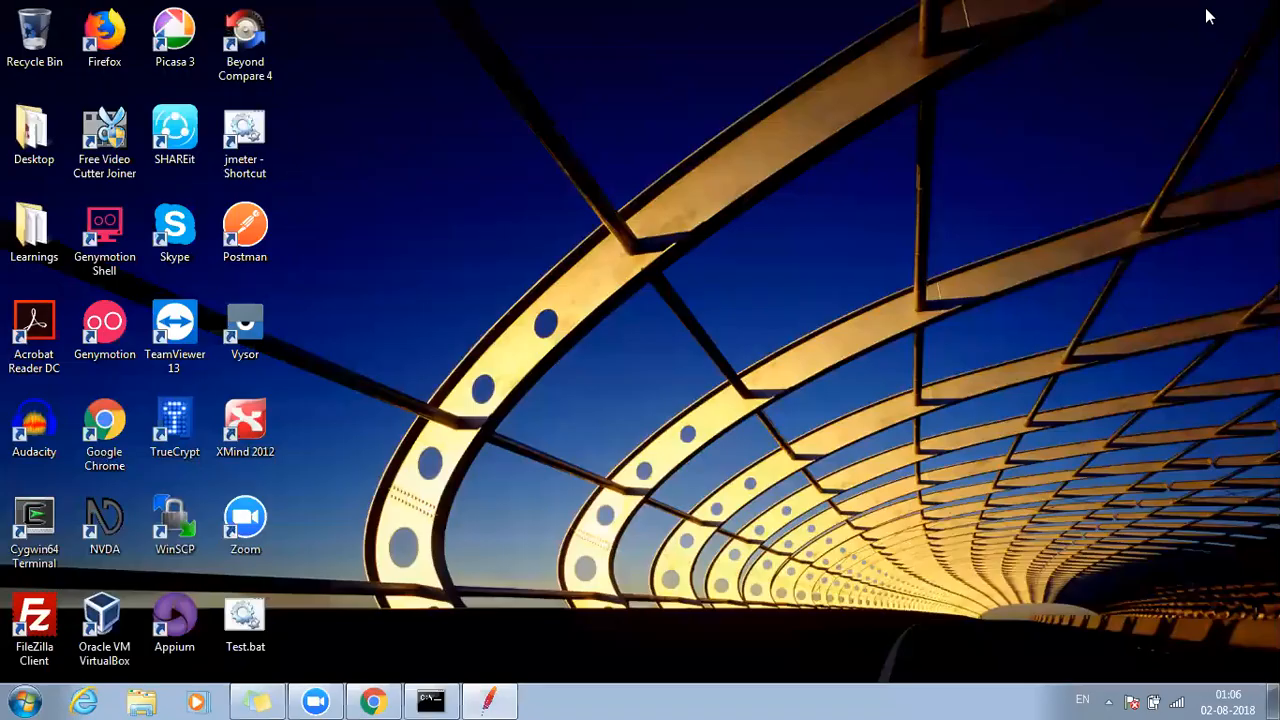